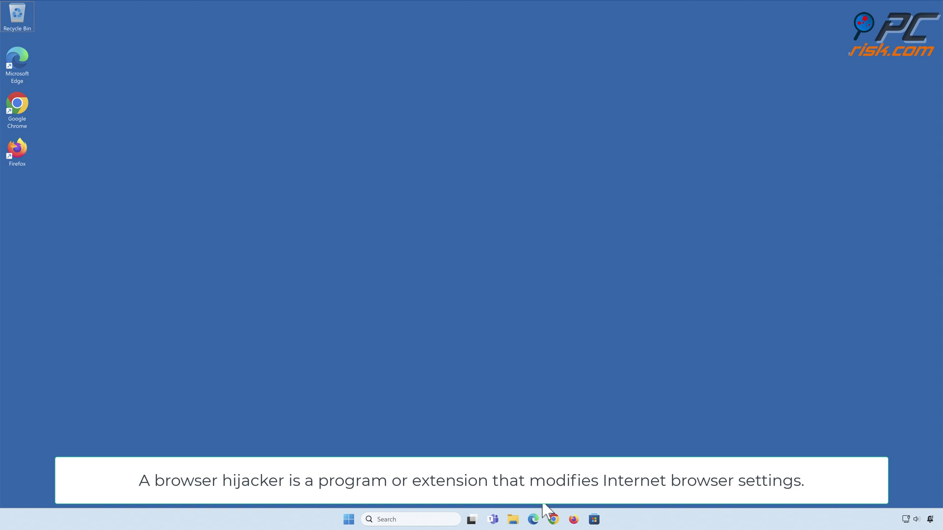
- Search 'testing search engine' in Chrome, which redirects via finditfasts.com to potterfun.com results
click(553, 519)
text(testing search engine)
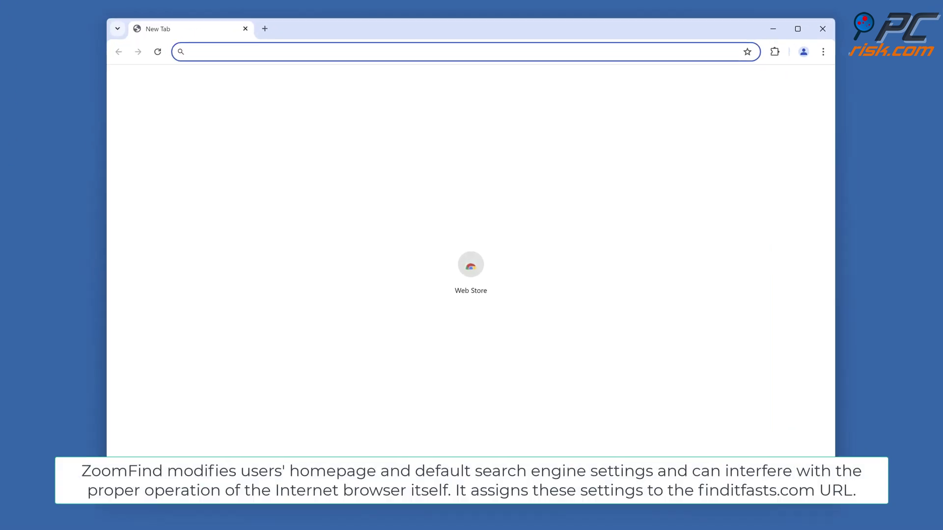
key(Return)
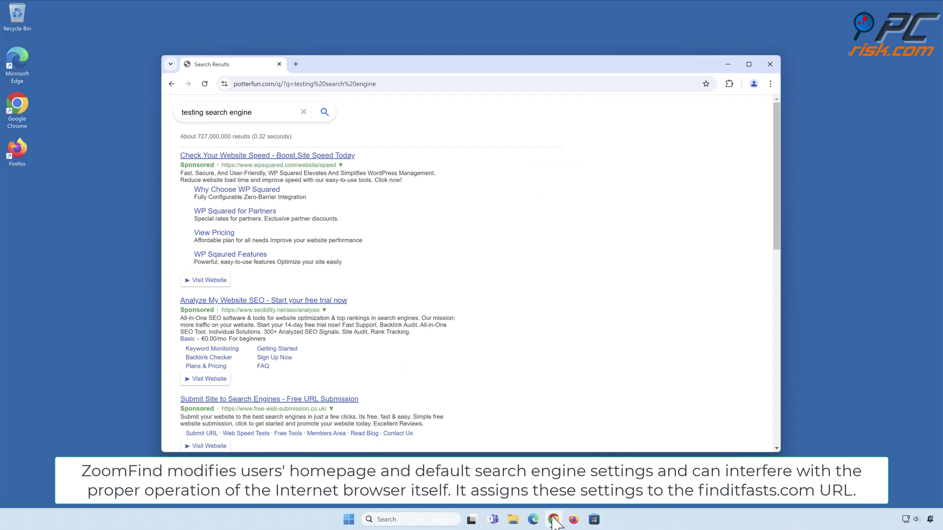
- Open Chrome's Manage Extensions page, showing ZoomFind installed and an organization-managed notice
click(770, 83)
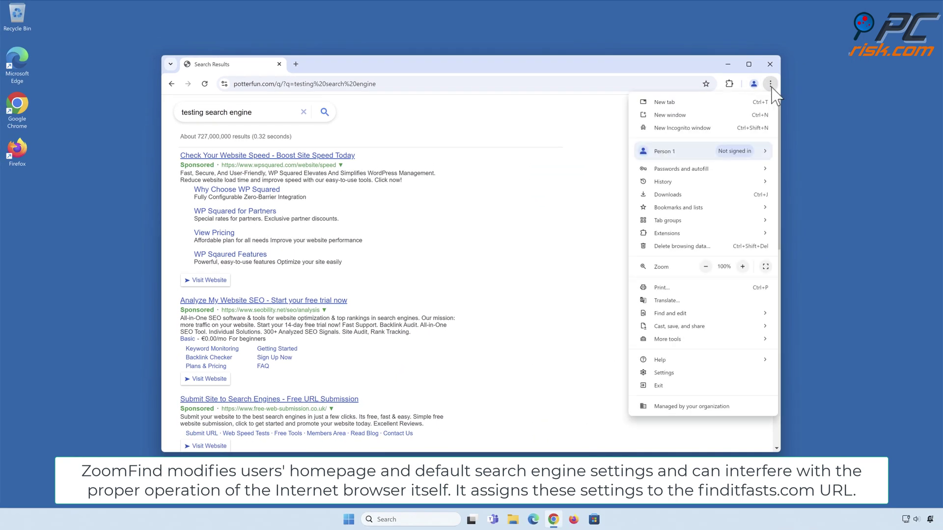
mouse_move(709, 232)
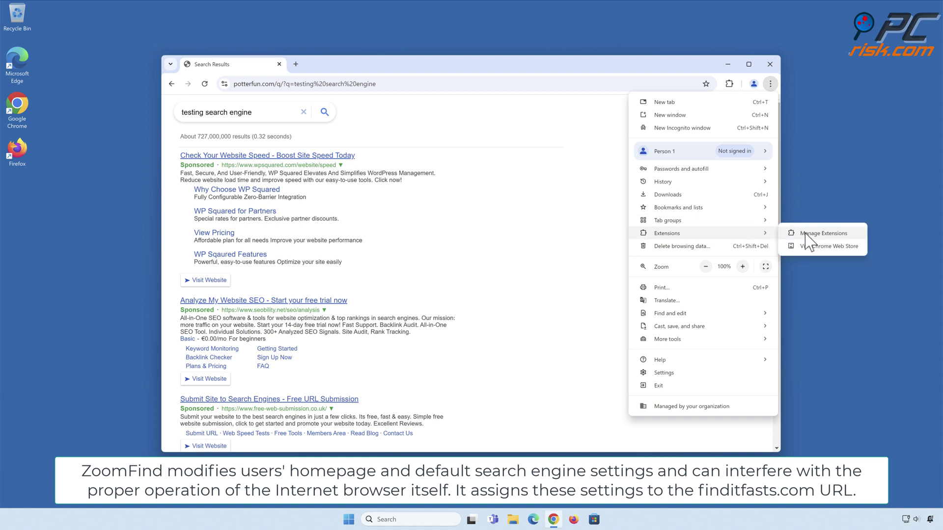
click(822, 234)
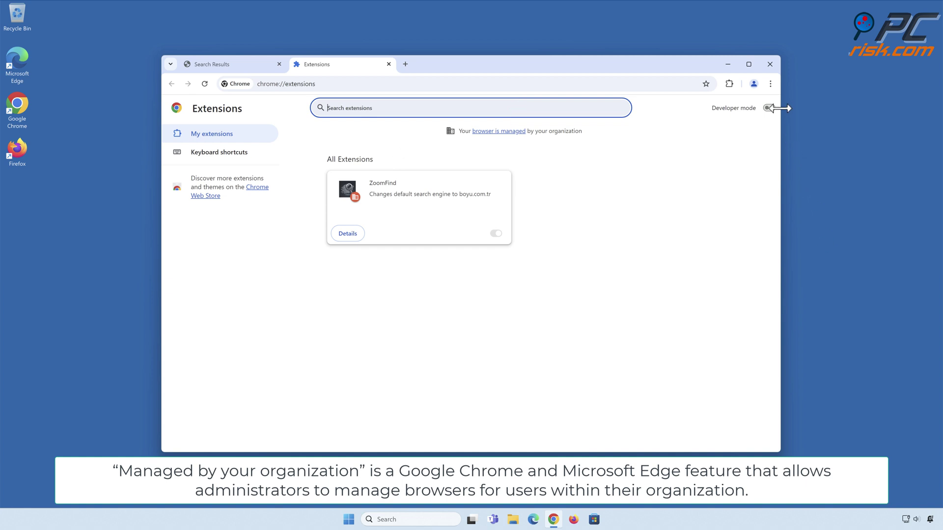
click(770, 84)
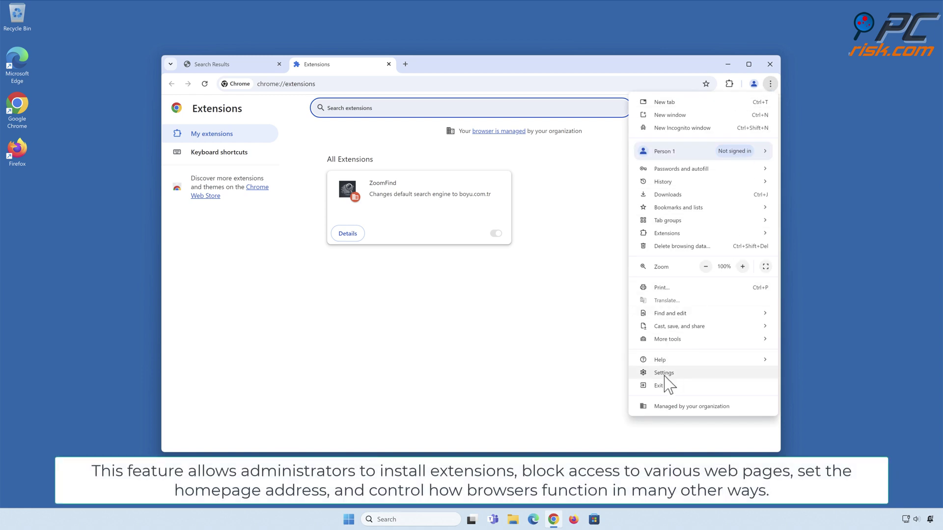
- Open Chrome's search engine list, where Quest (bs) is default and controlled by ZoomFind
click(664, 374)
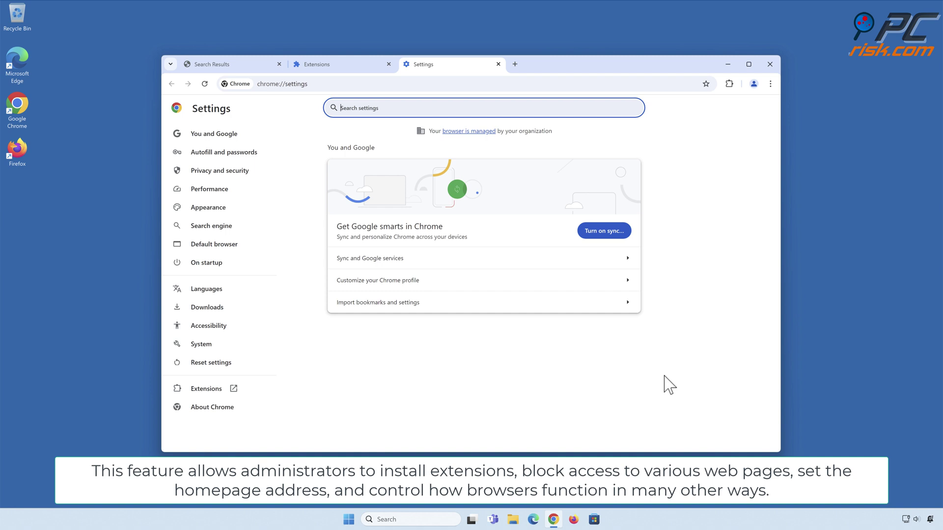
click(213, 229)
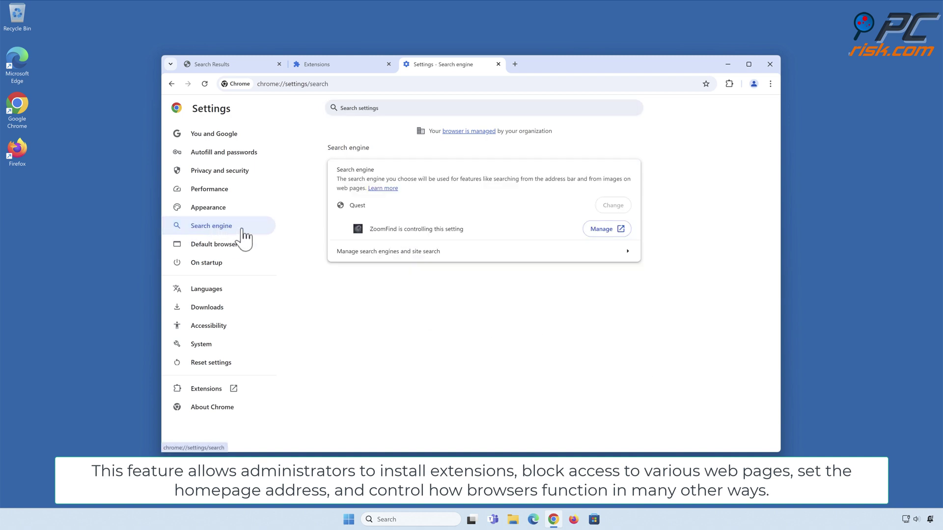
click(630, 256)
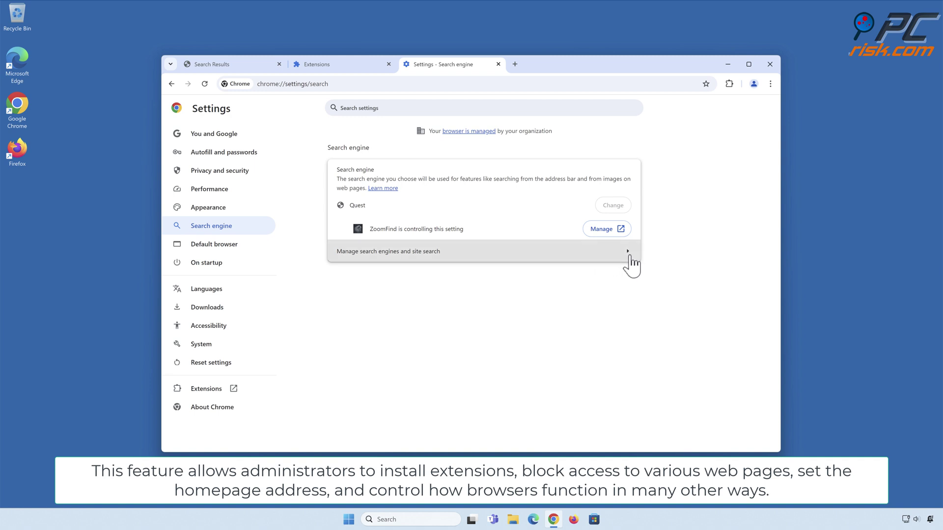
scroll(631, 256, down, 5)
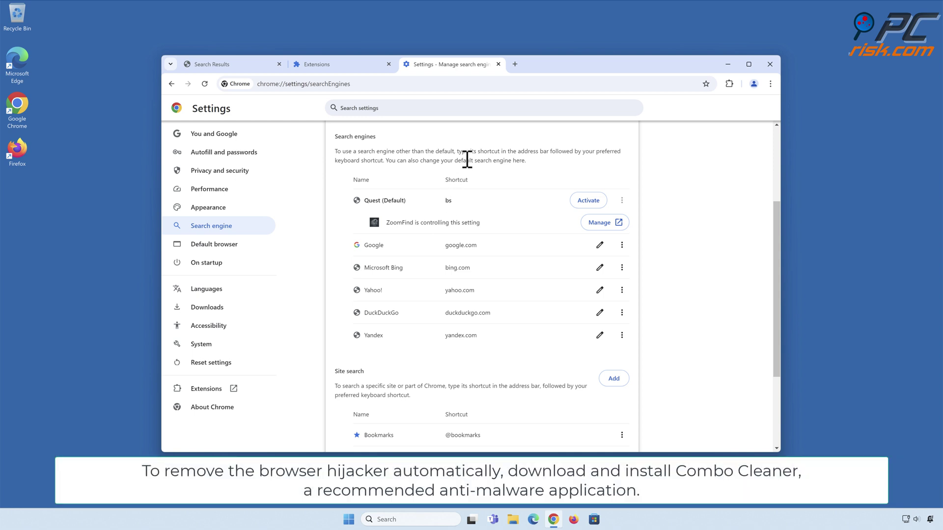
- Download and run CCSetup.exe from combocleaner.com, then close Chrome
click(515, 64)
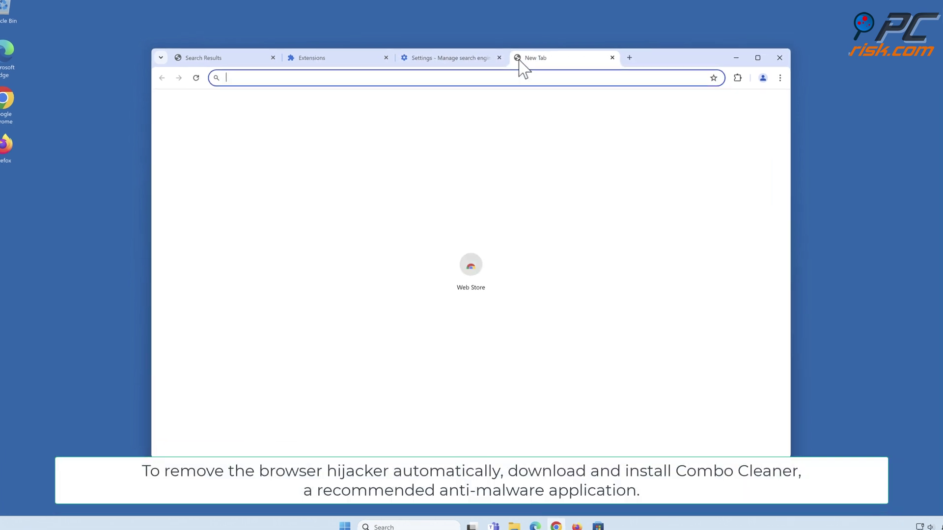
text(combocleaner.com)
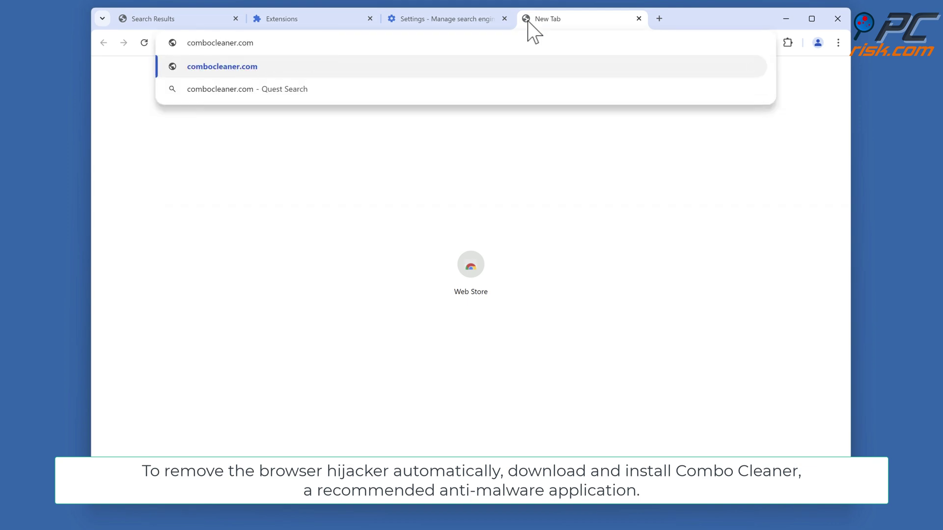
key(Return)
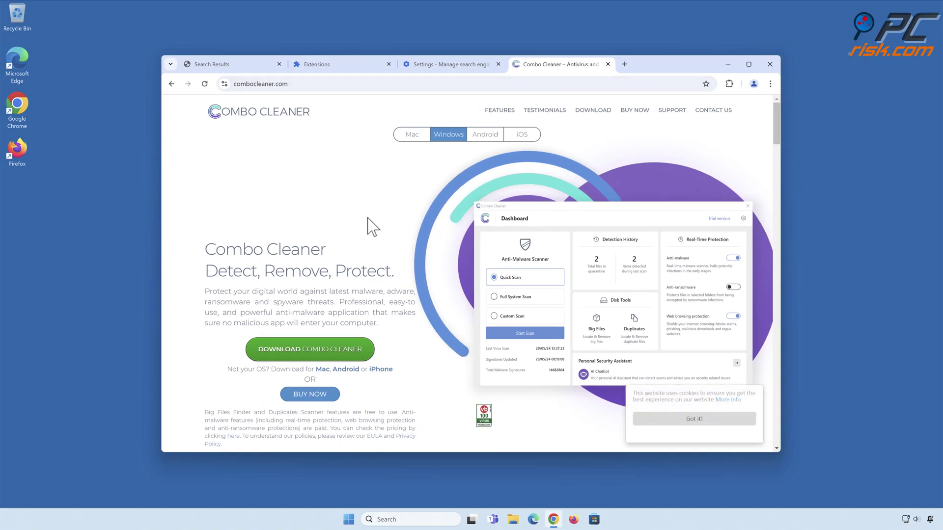
click(316, 363)
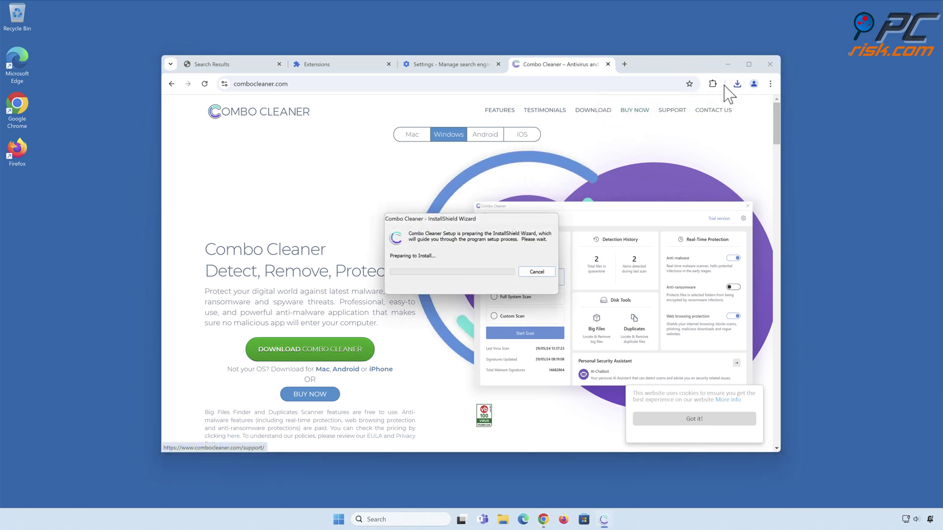
click(769, 64)
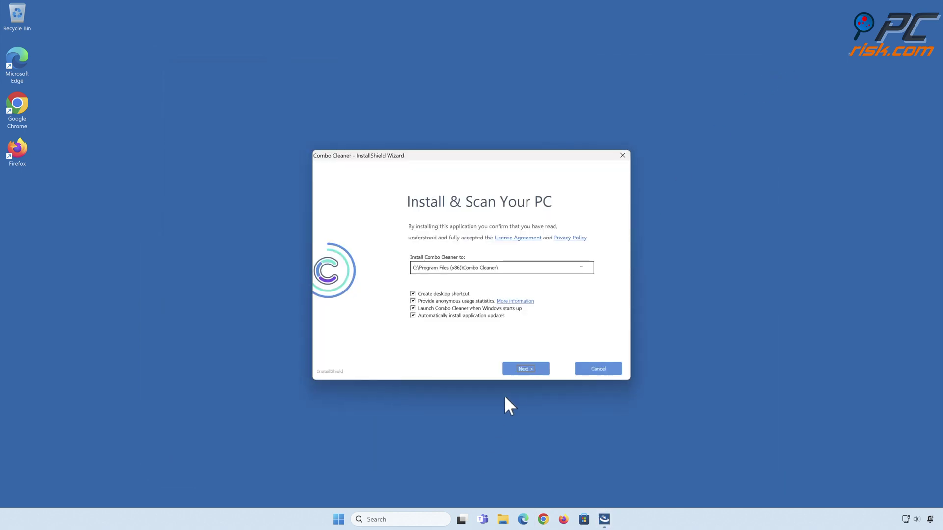
- Finish the Combo Cleaner InstallShield setup so its first scan flags the ZoomFind Unwanted Extension
click(526, 369)
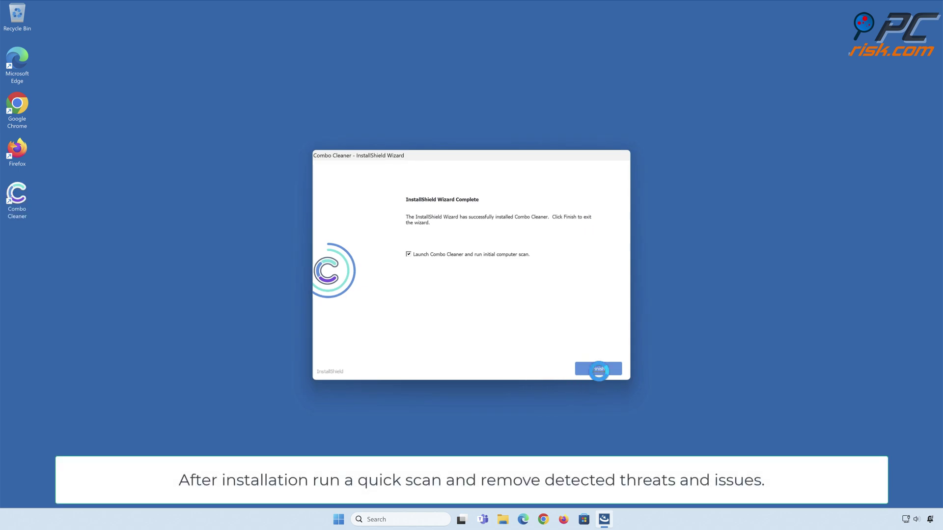
click(598, 369)
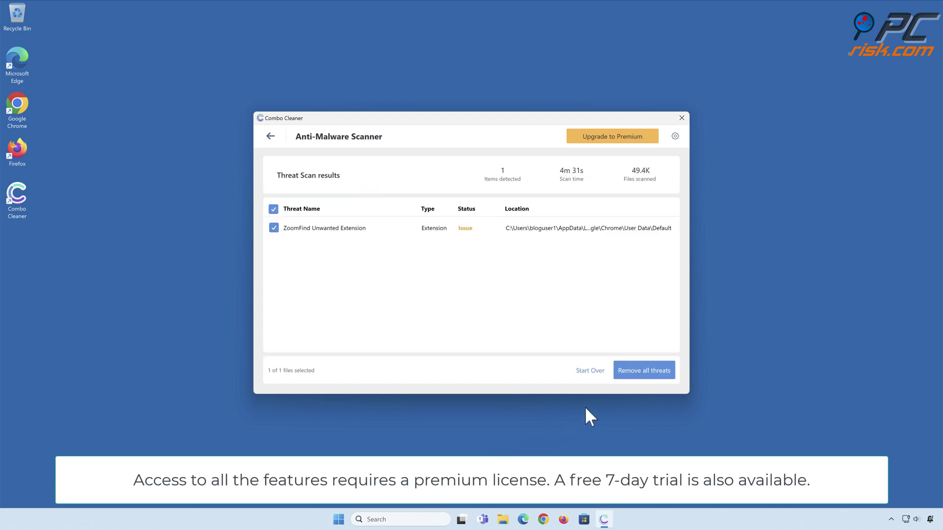
- Activate Combo Cleaner's premium license with the pasted activation key
click(644, 375)
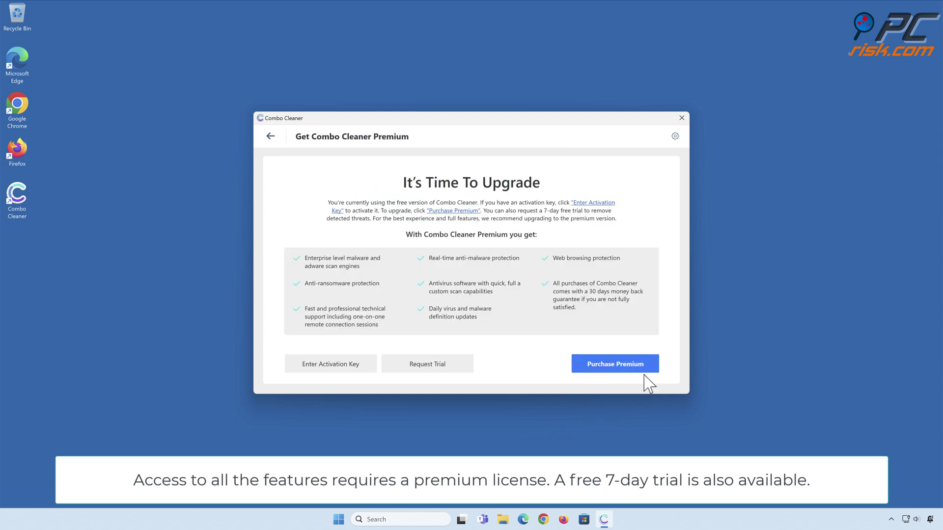
click(336, 369)
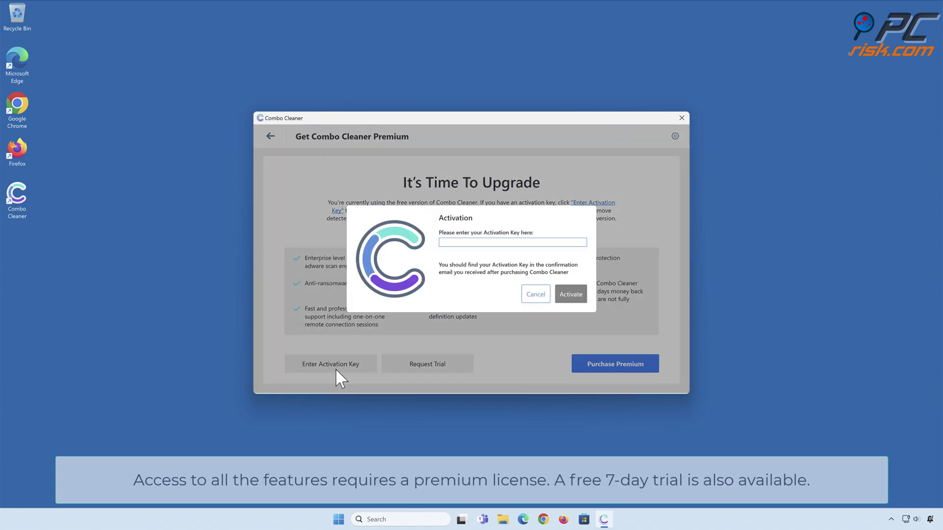
key(ctrl+v)
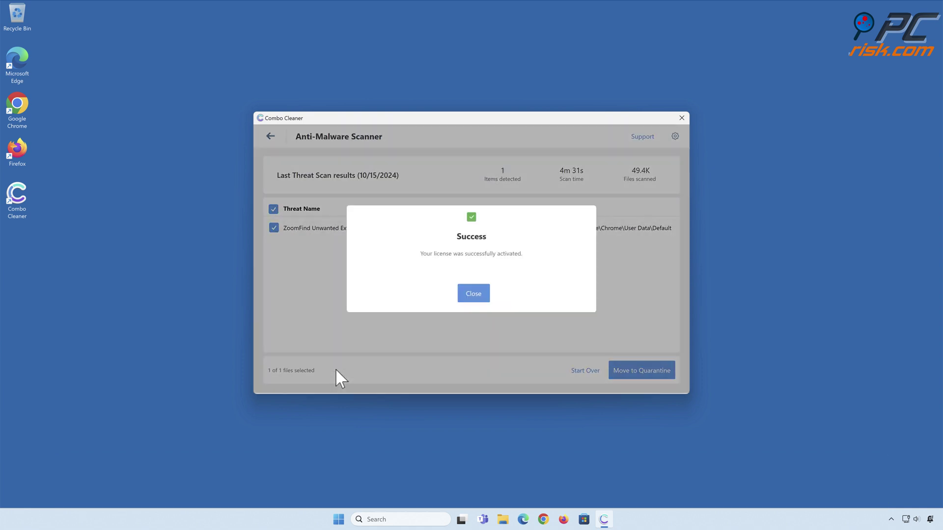
click(474, 298)
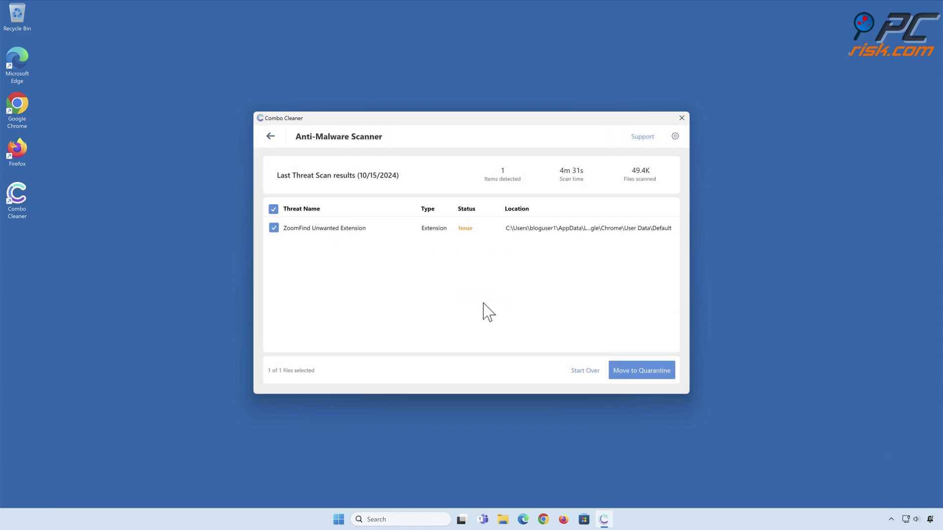
- Quarantine the ZoomFind Unwanted Extension and close Combo Cleaner to the tray
click(642, 375)
click(544, 305)
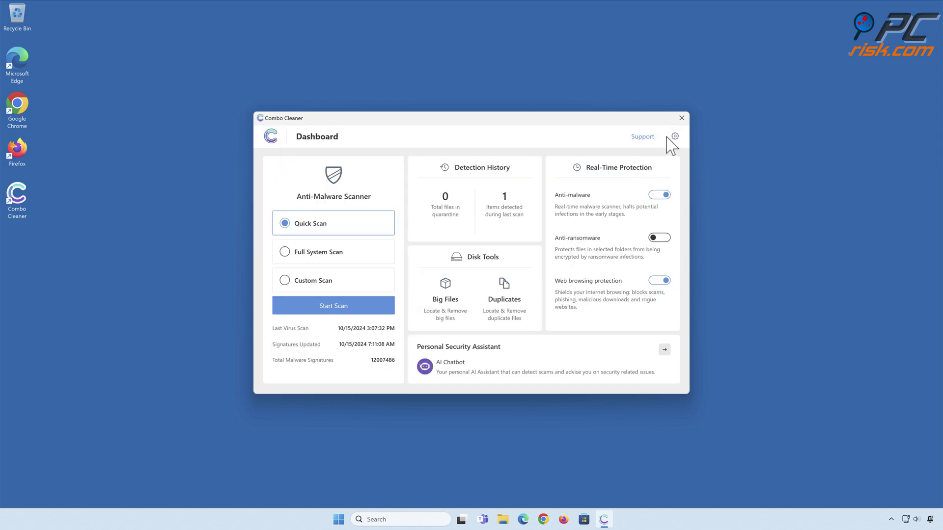
click(682, 118)
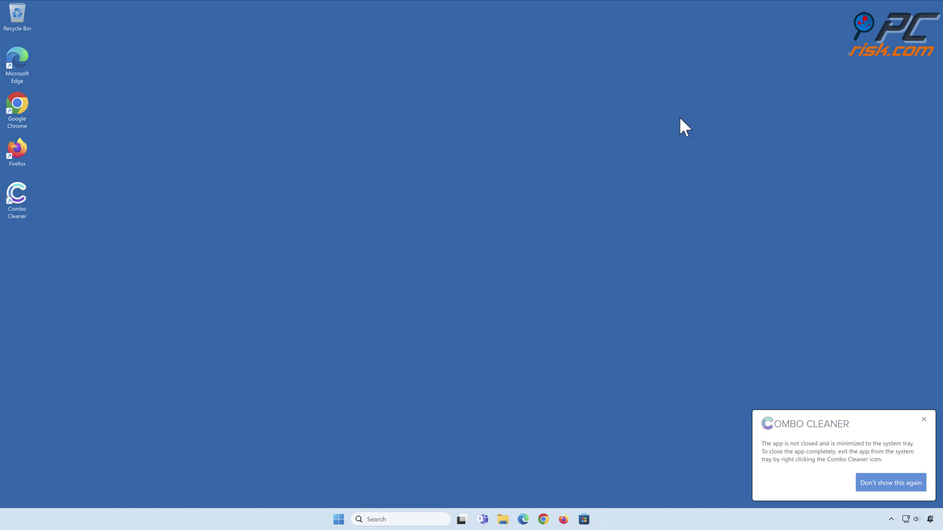
click(923, 422)
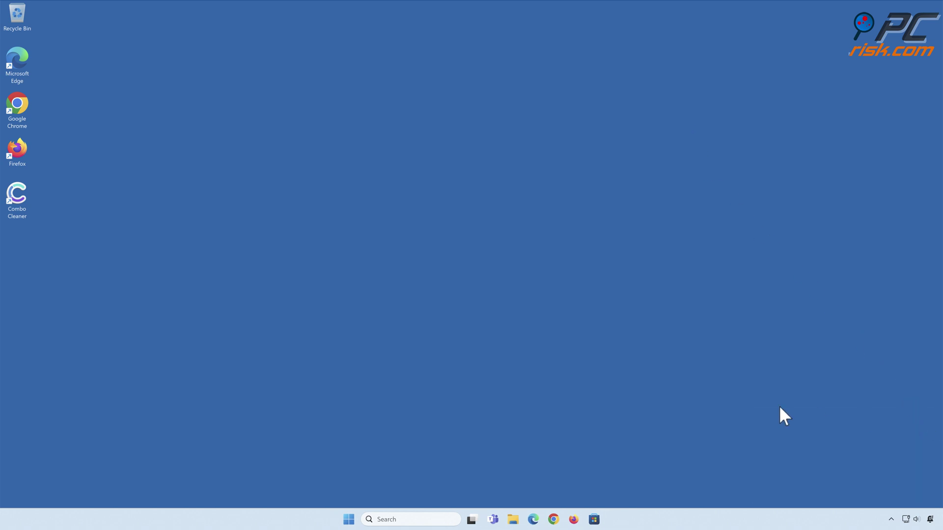
click(553, 519)
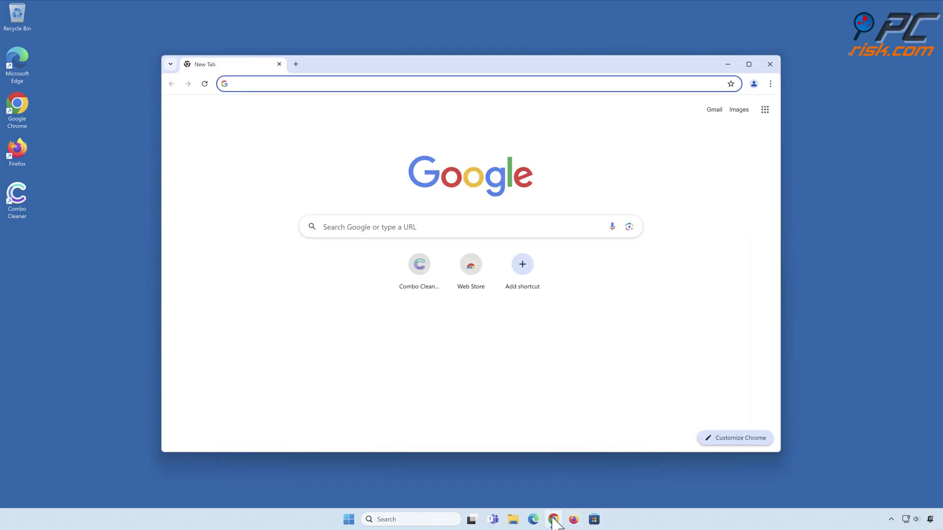
click(771, 86)
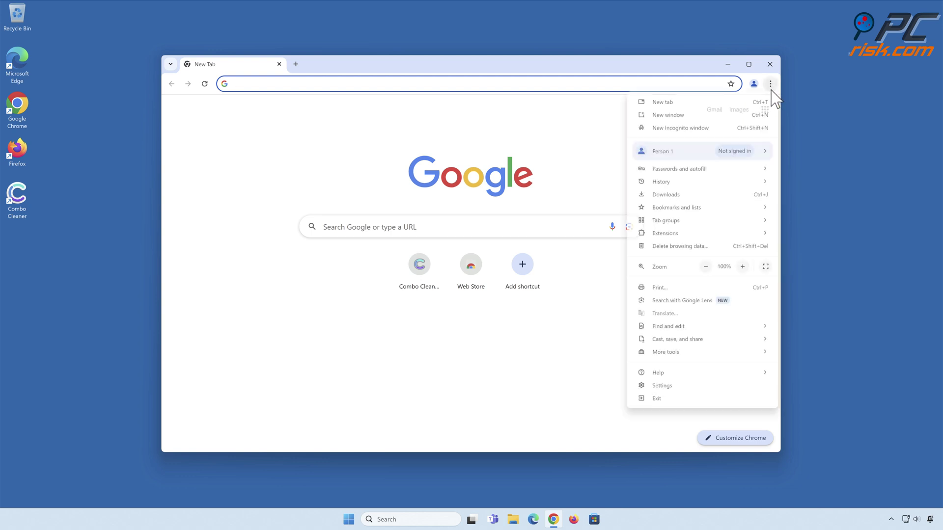
mouse_move(712, 233)
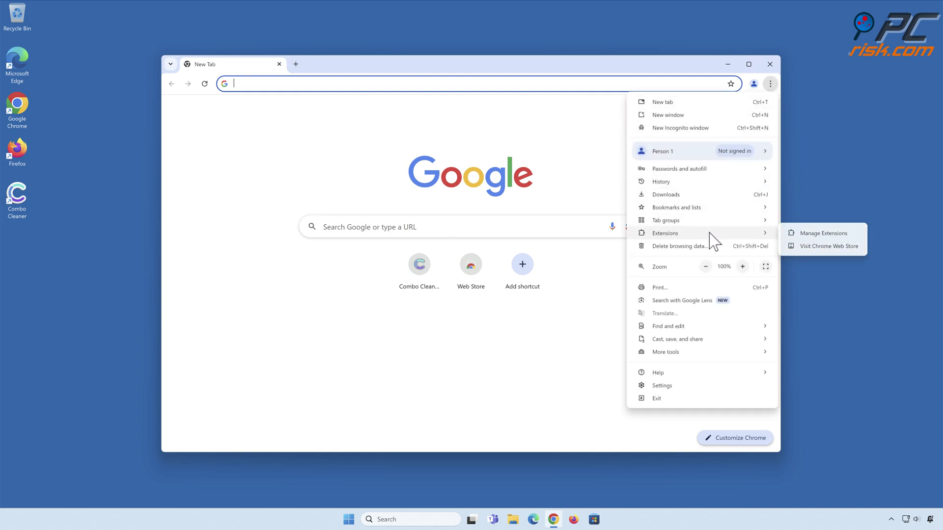
click(822, 236)
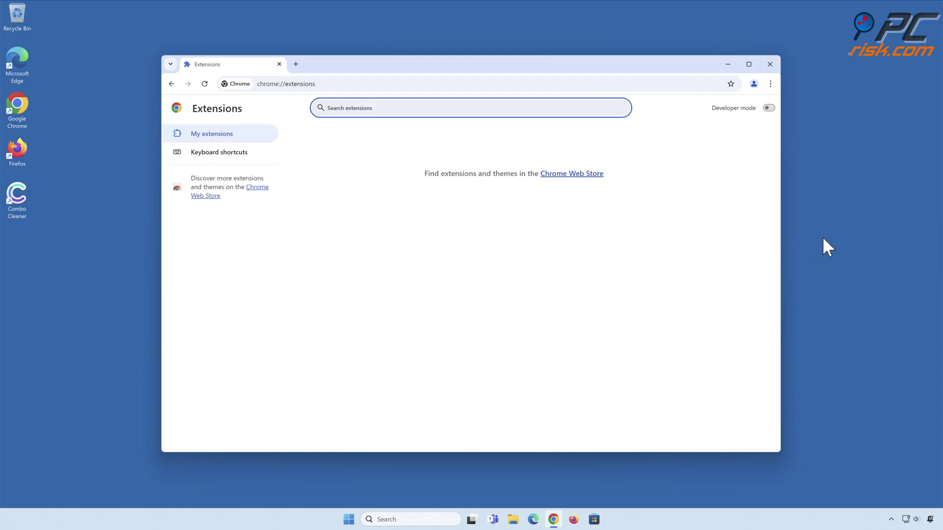
click(769, 64)
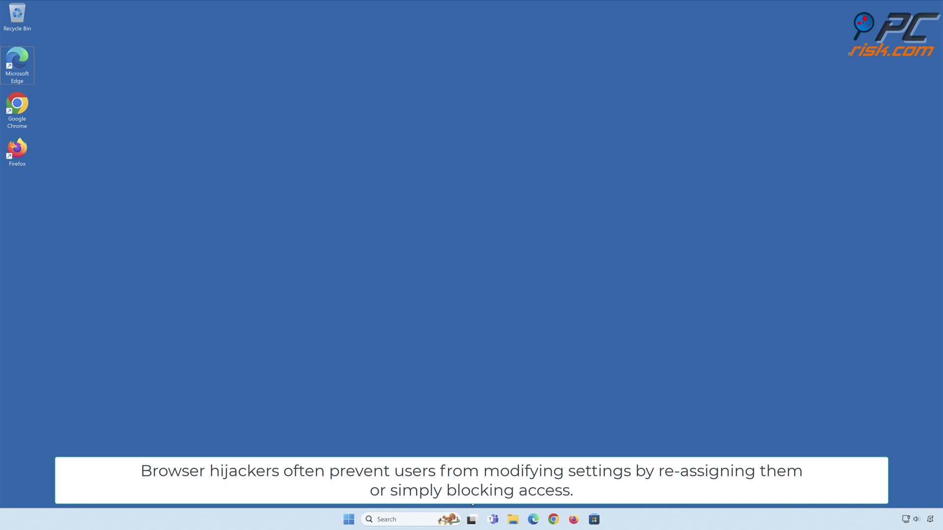
- Reopen Chrome's Manage Extensions page and remove the ZoomFind extension
click(553, 520)
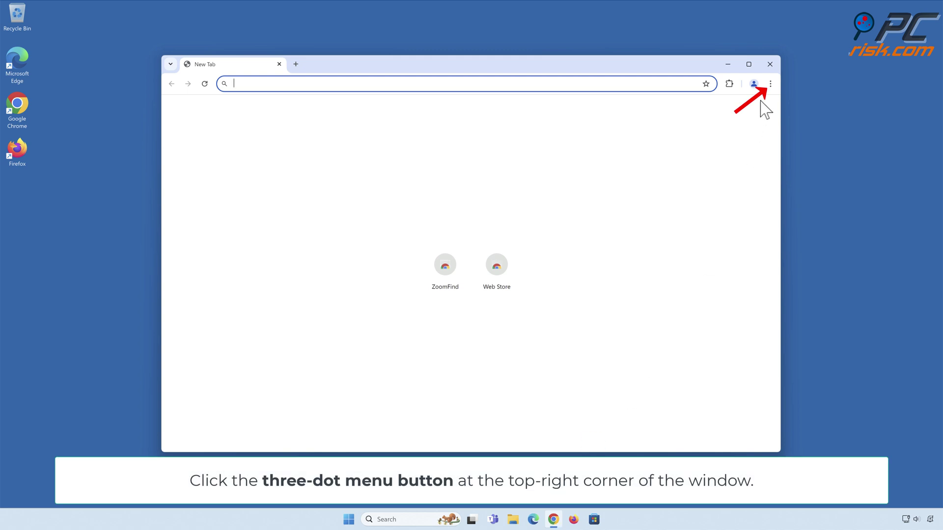
click(770, 84)
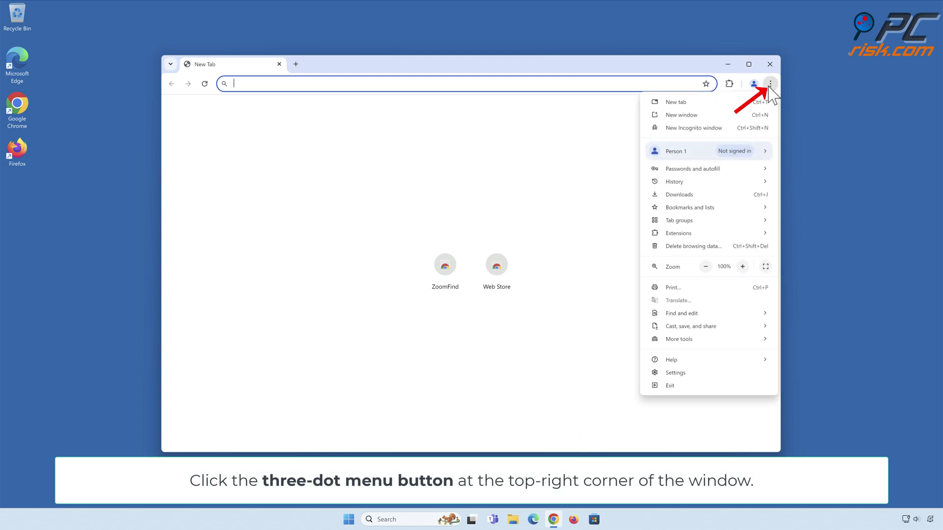
mouse_move(697, 235)
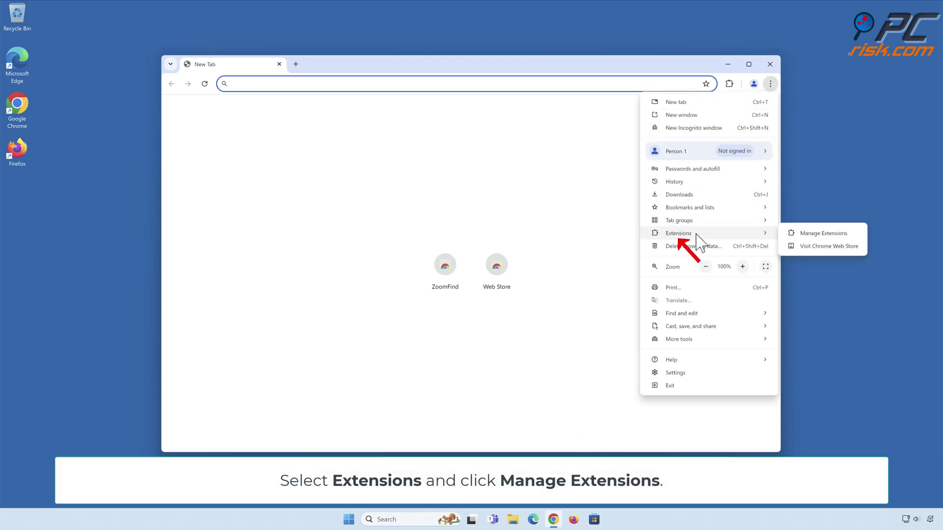
click(823, 236)
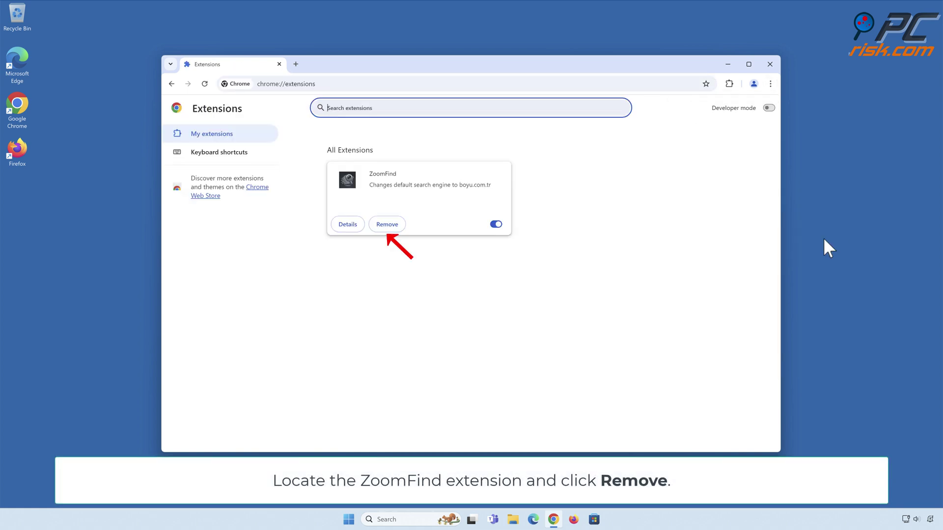
click(388, 225)
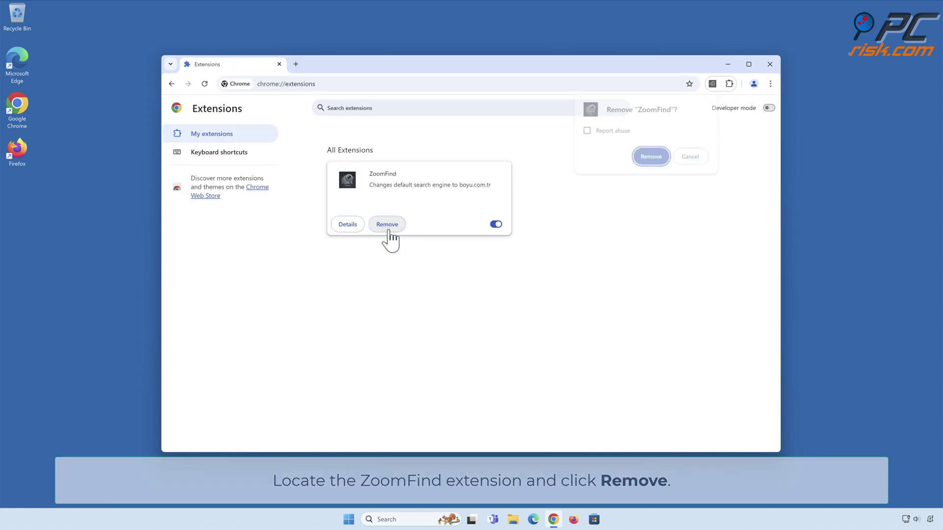
click(653, 160)
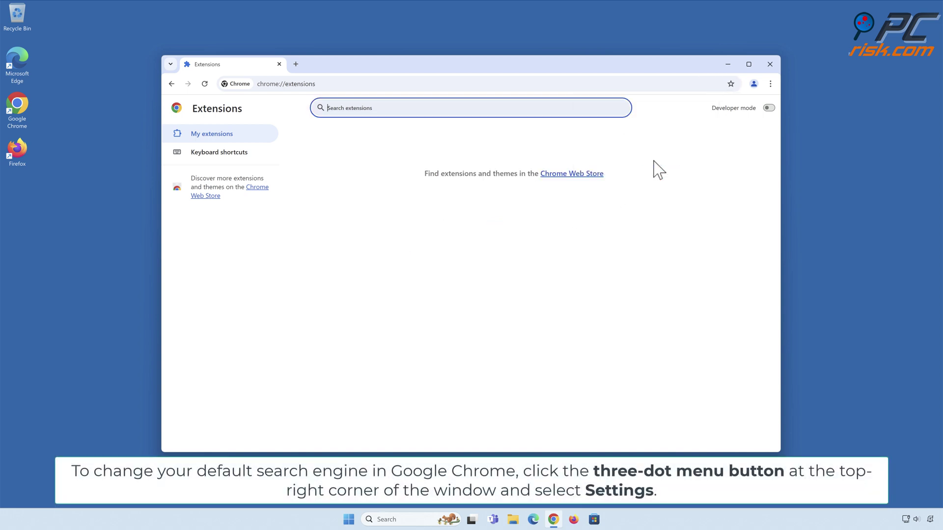
- In Chrome's search engine settings, make Google the default search engine
click(770, 84)
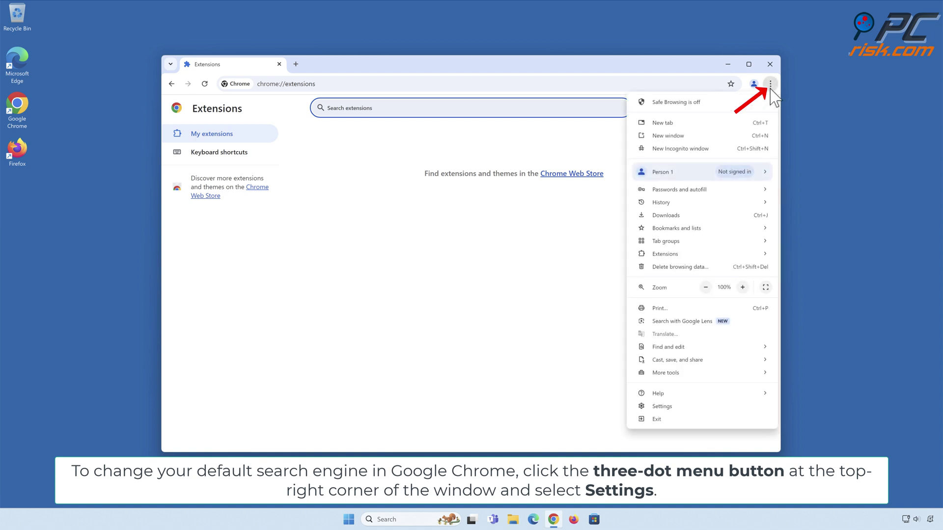
click(662, 406)
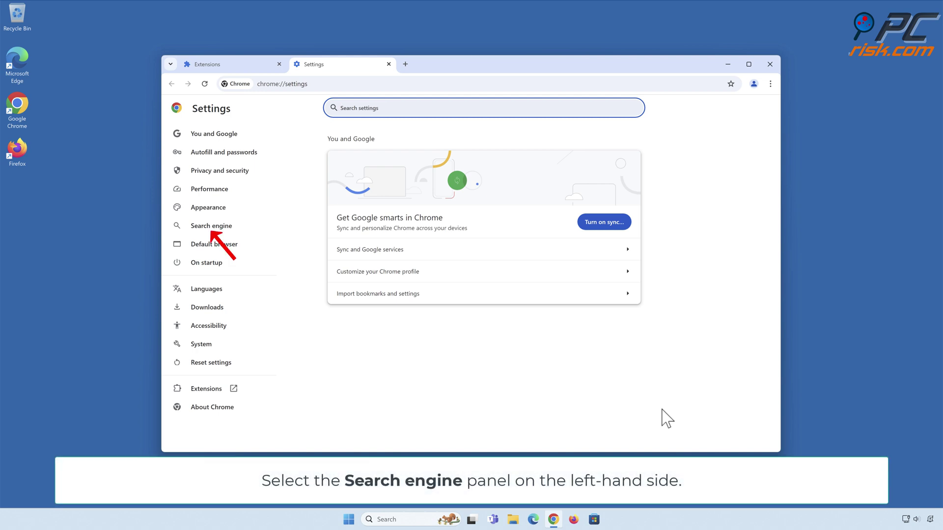
click(211, 230)
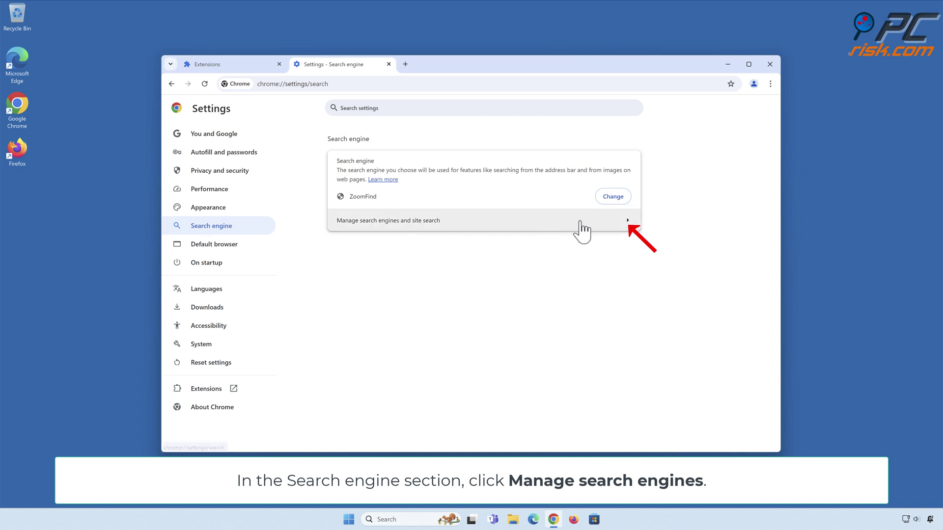
click(630, 228)
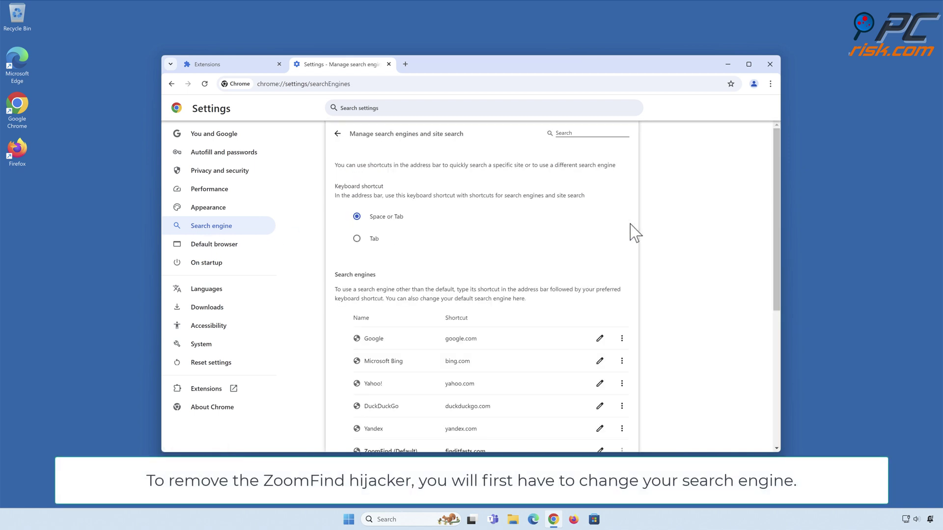
scroll(631, 226, down, 3)
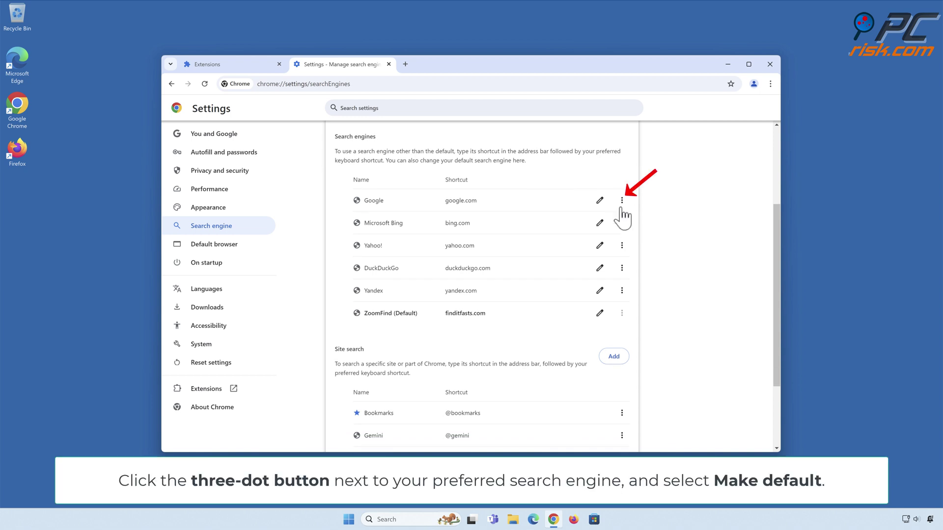
click(622, 200)
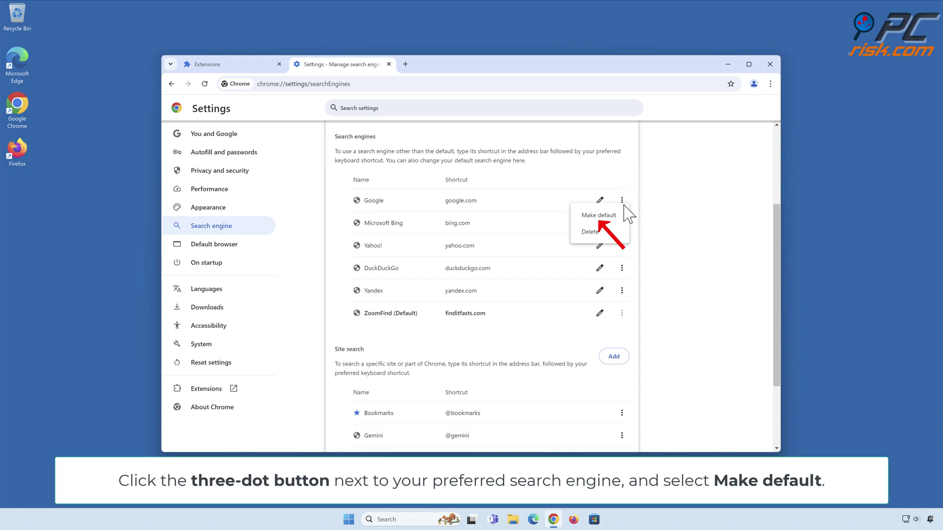
click(598, 219)
- Delete the ZoomFind finditfasts.com entry from the search engines list
scroll(600, 227, down, 2)
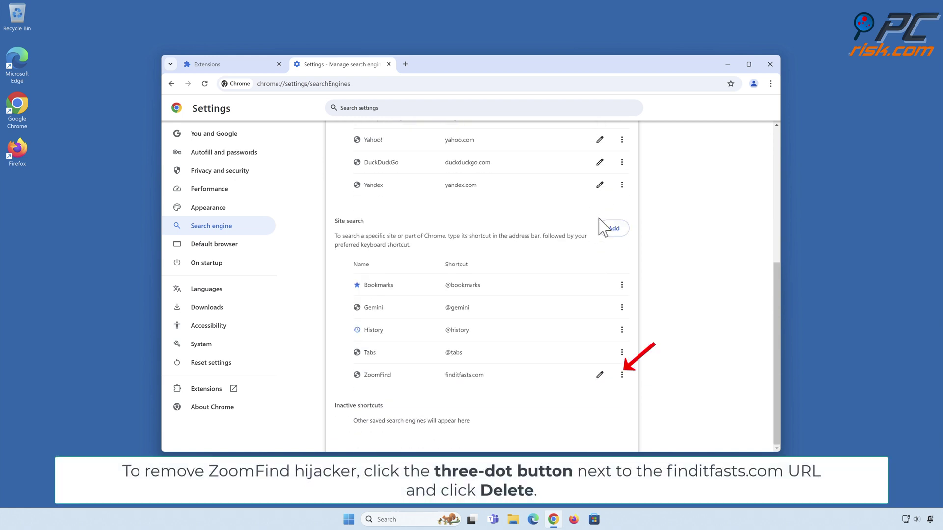
click(621, 375)
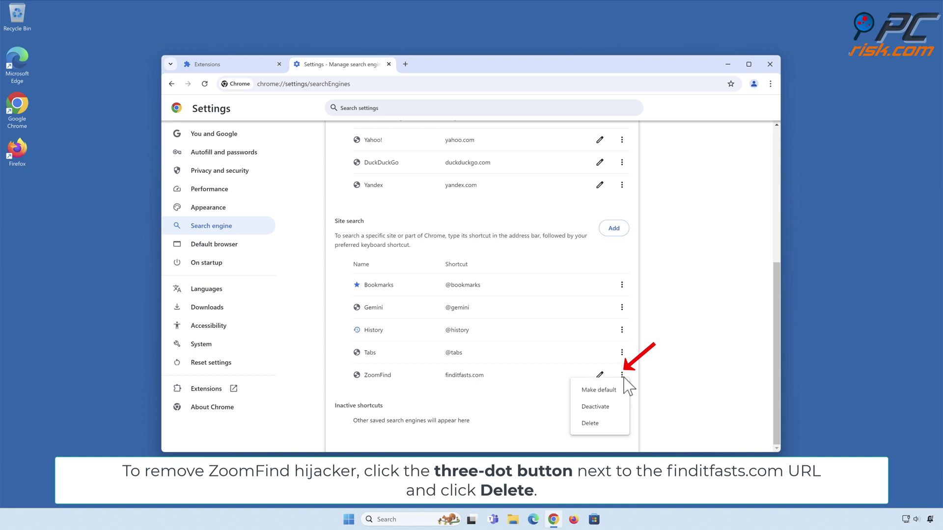
click(589, 429)
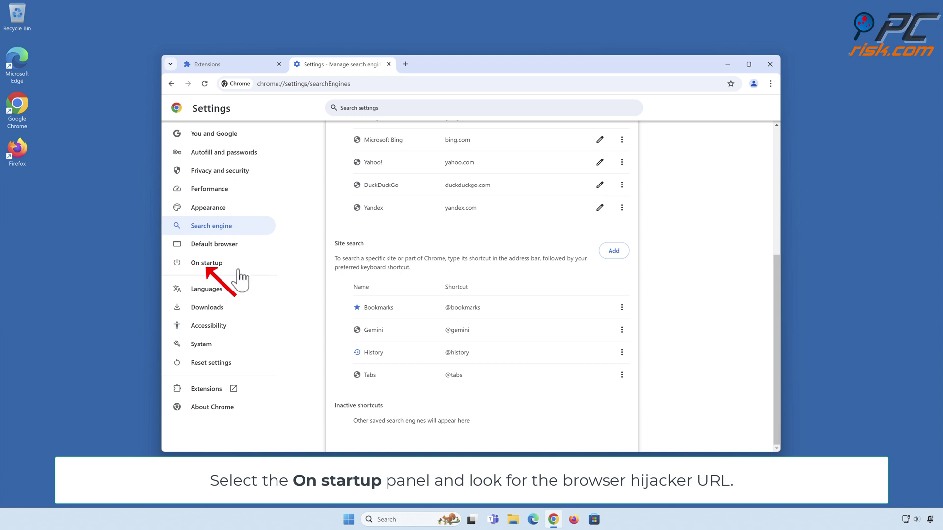
- Remove finditfasts.com from Chrome's On startup pages, then close the browser
click(207, 265)
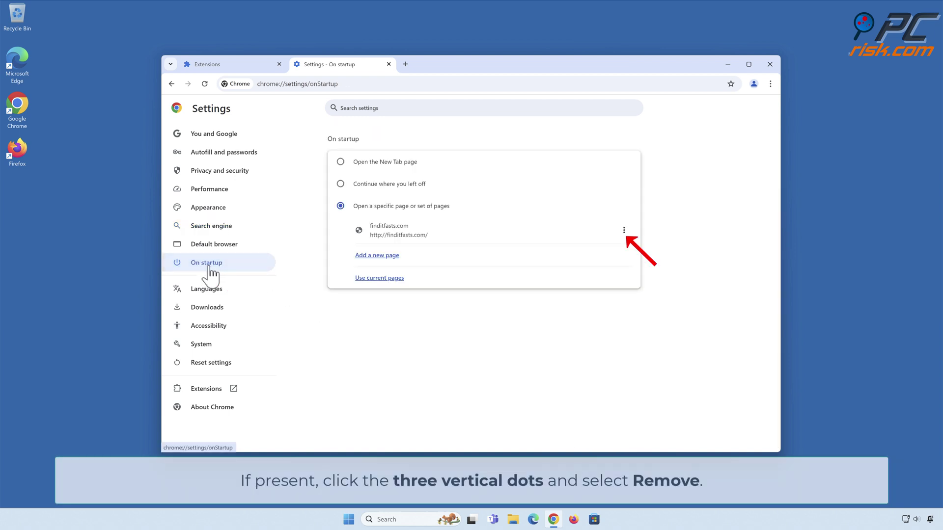
click(623, 231)
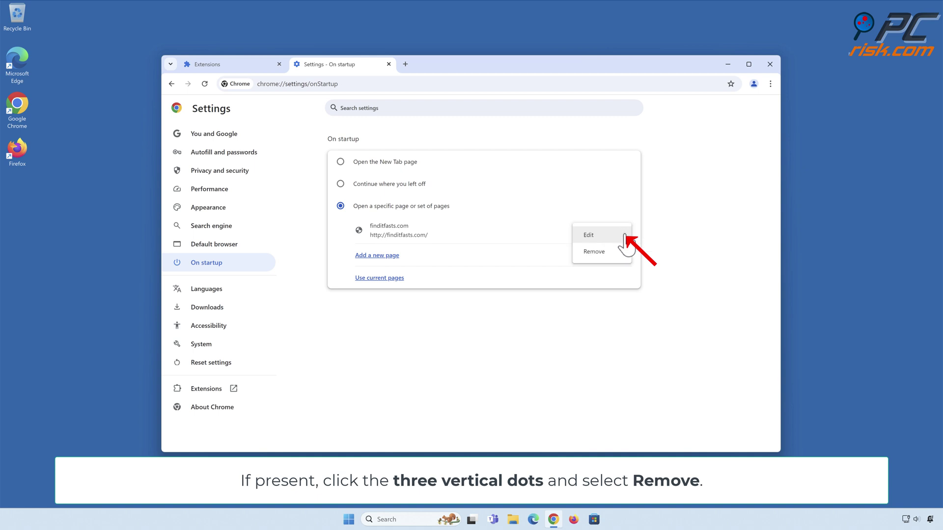
click(595, 258)
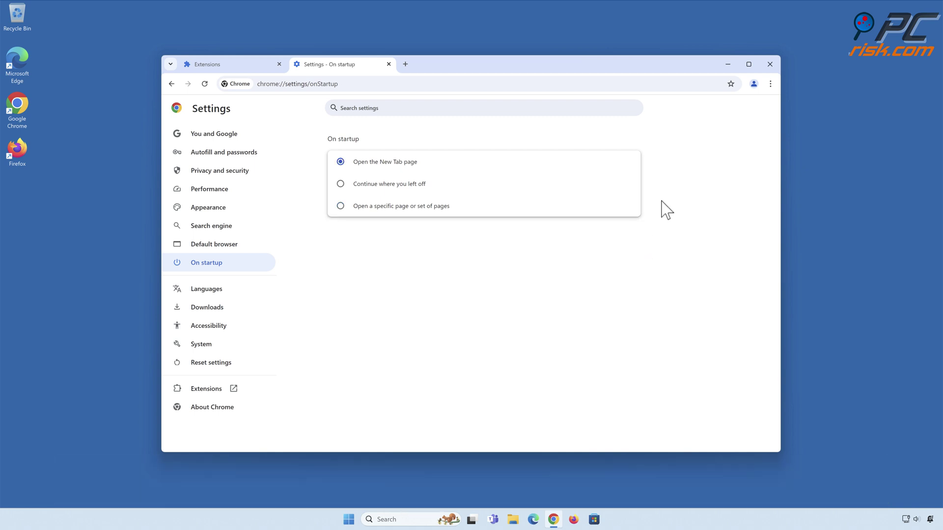
click(769, 65)
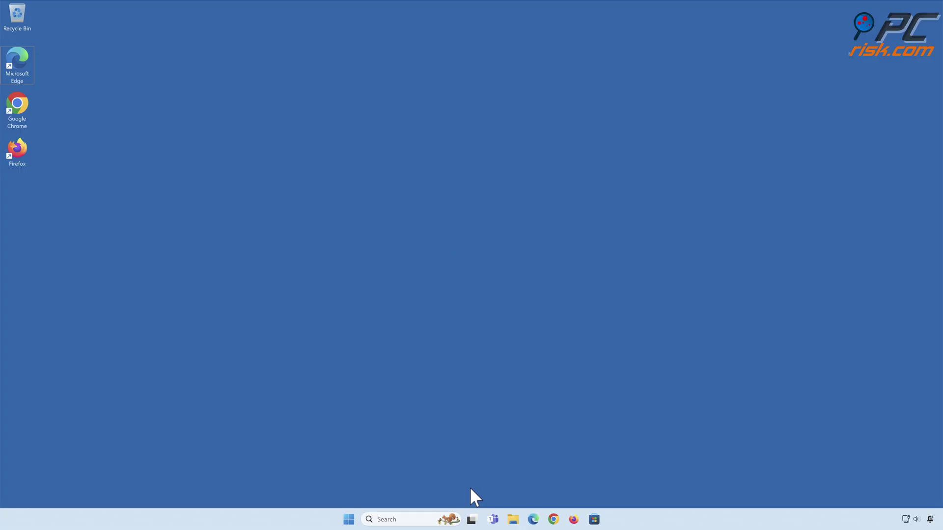
- Open Edge's Manage extensions page and remove ZoomFind, leaving no extensions installed
click(533, 520)
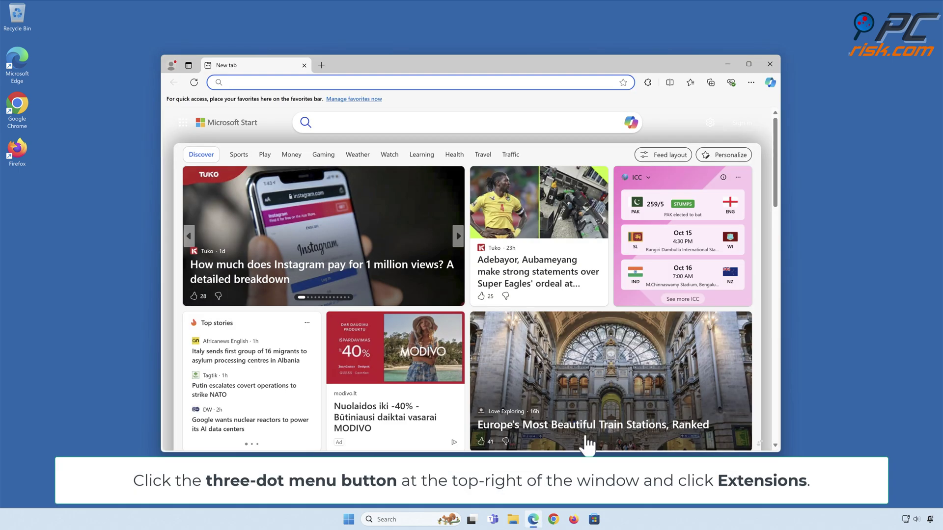
click(750, 84)
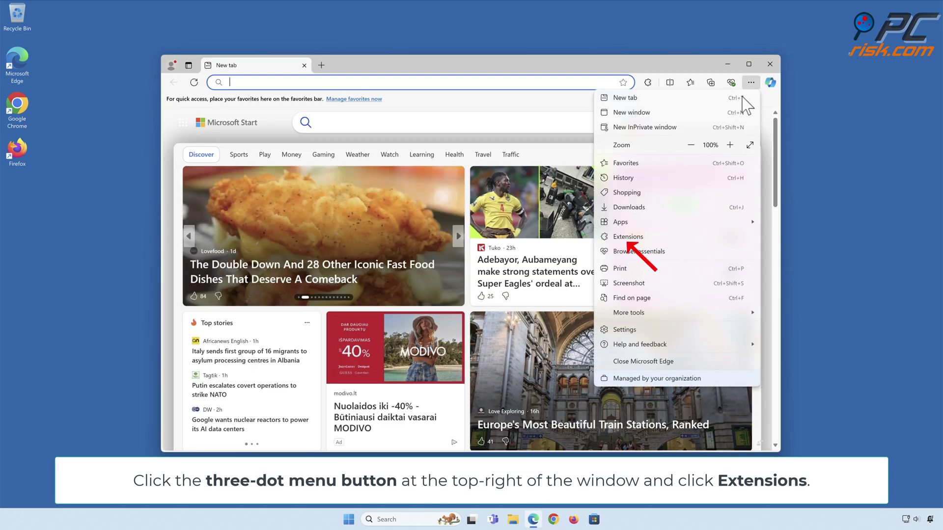
click(644, 238)
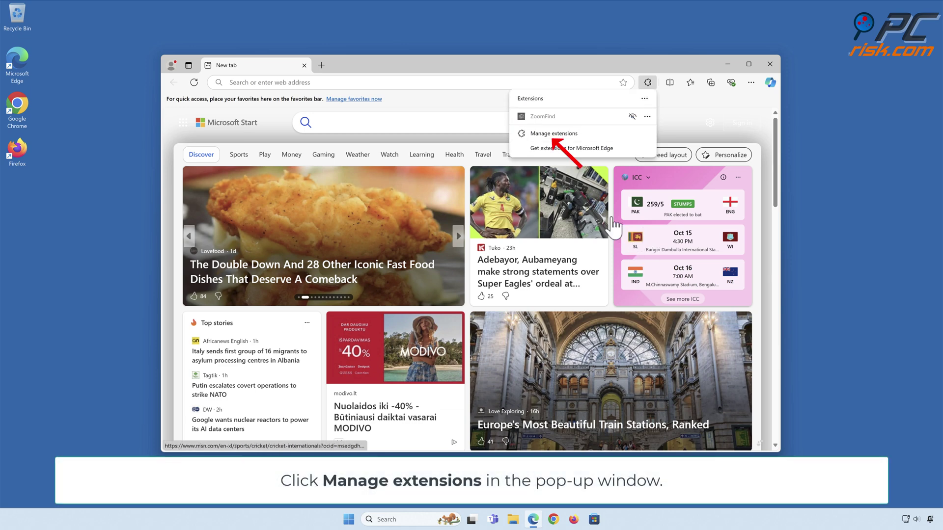
click(555, 137)
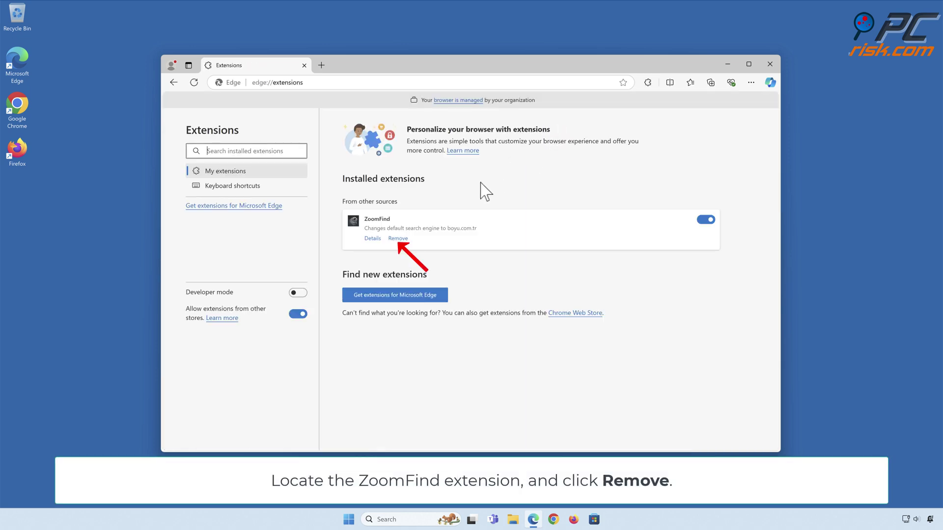
click(398, 239)
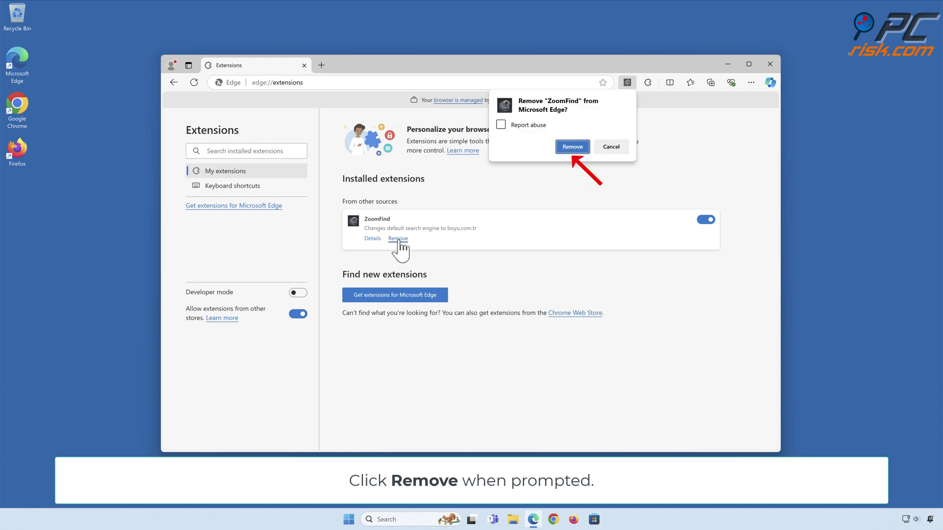
click(572, 148)
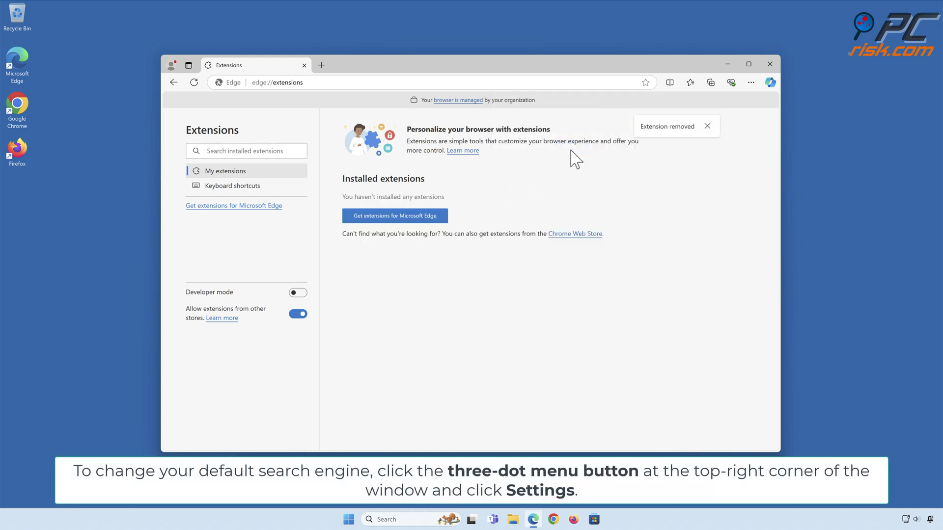
- Open Edge's Address bar and search settings under Privacy, search, and services
click(751, 83)
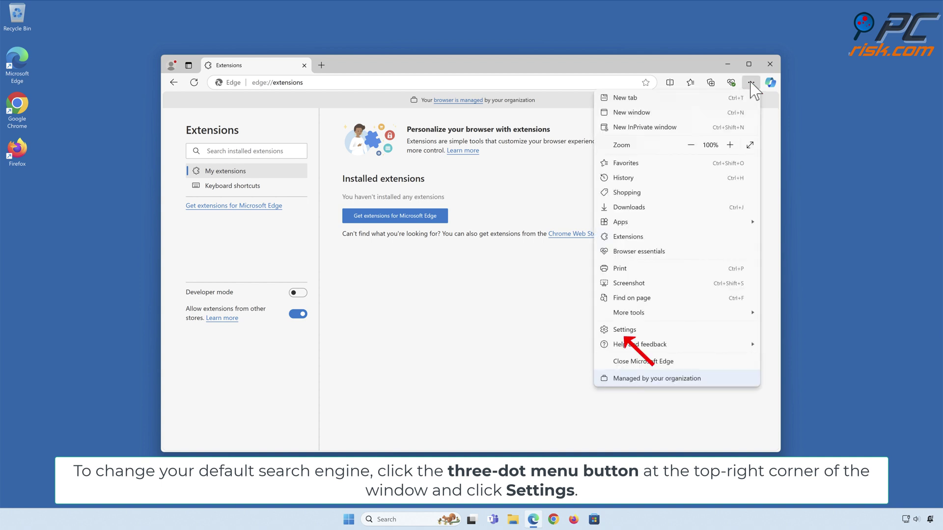
click(626, 330)
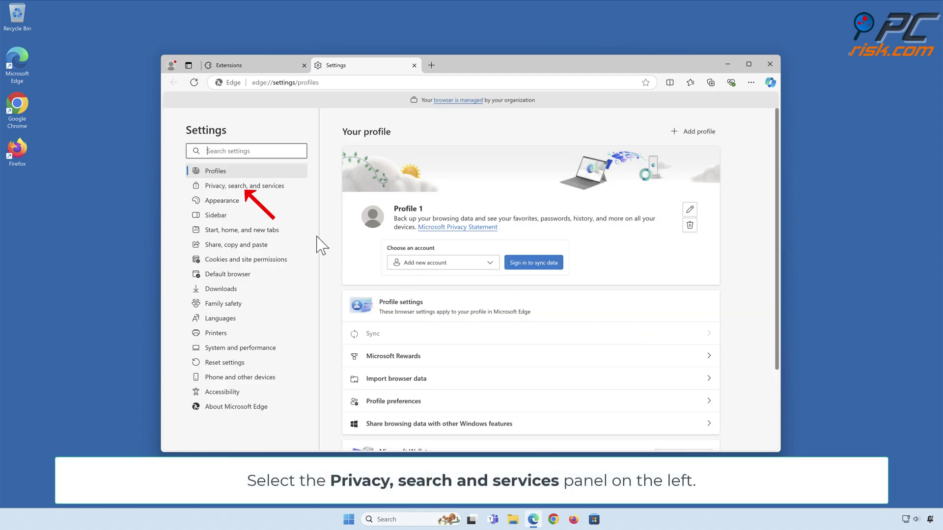
click(245, 191)
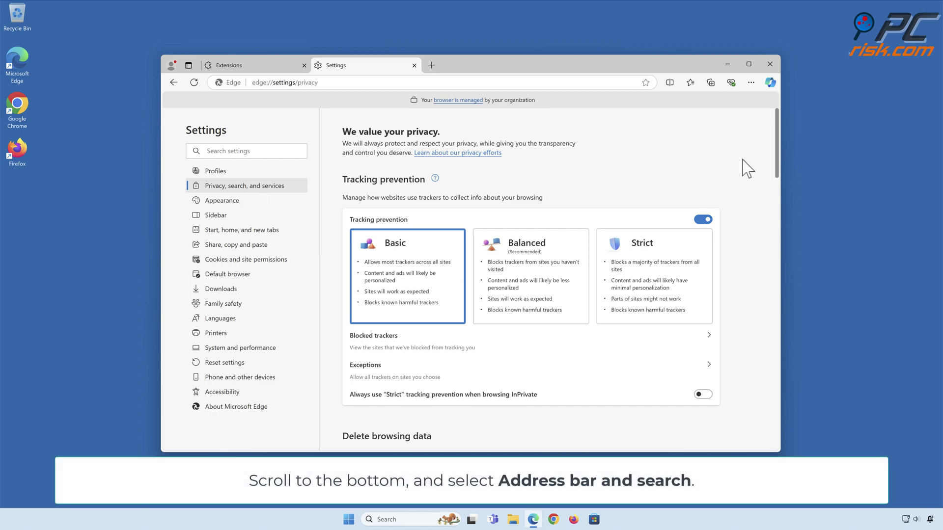
scroll(747, 168, down, 20)
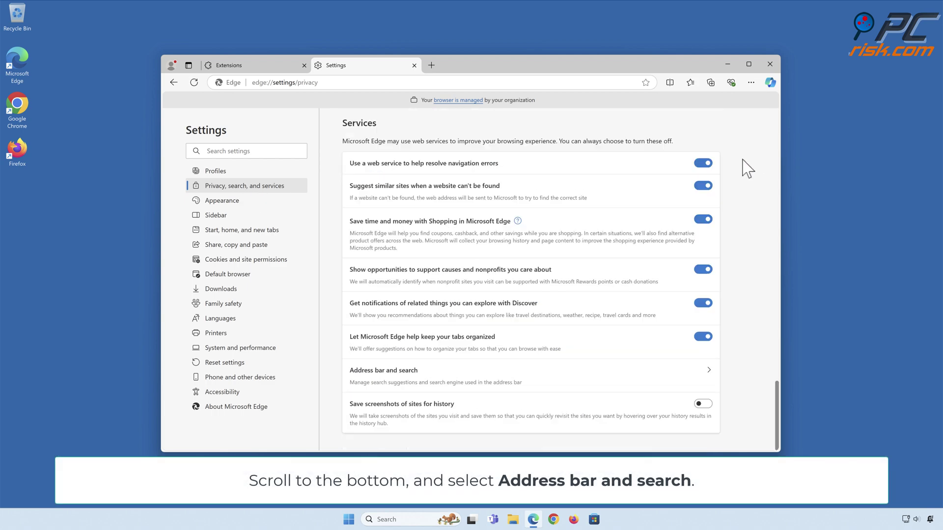
click(708, 375)
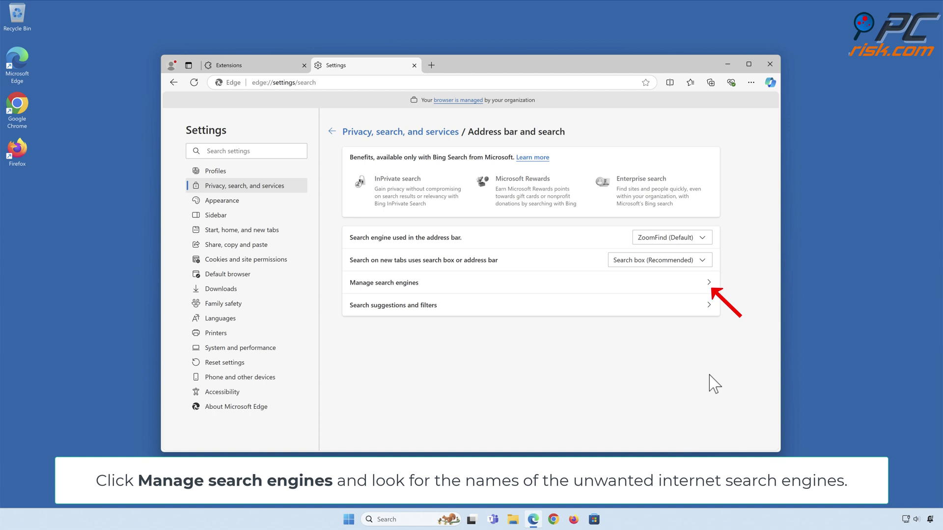
- In Manage search engines, make Google the default and remove ZoomFind
click(709, 287)
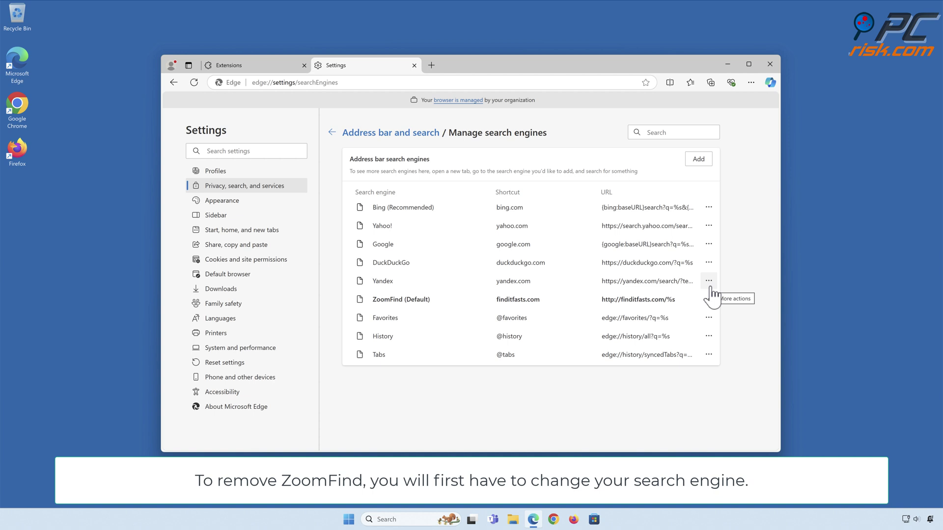
click(708, 244)
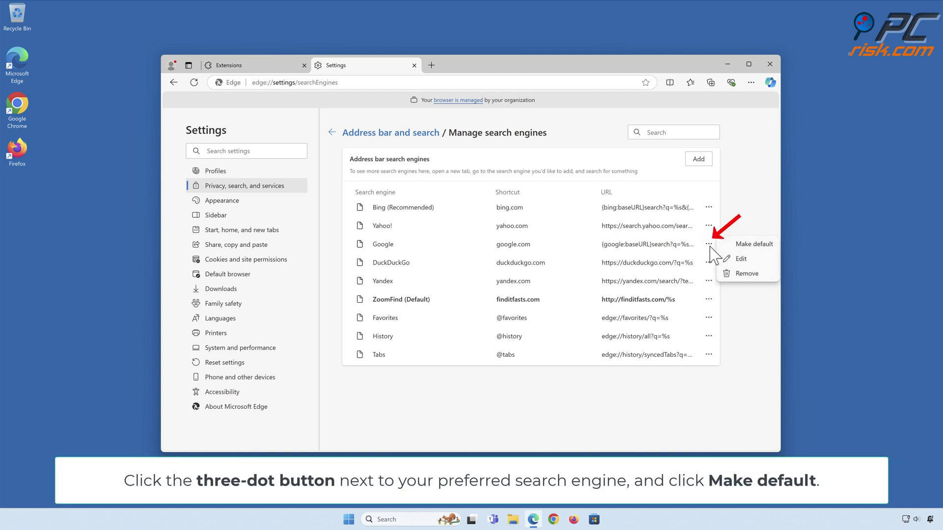
click(755, 244)
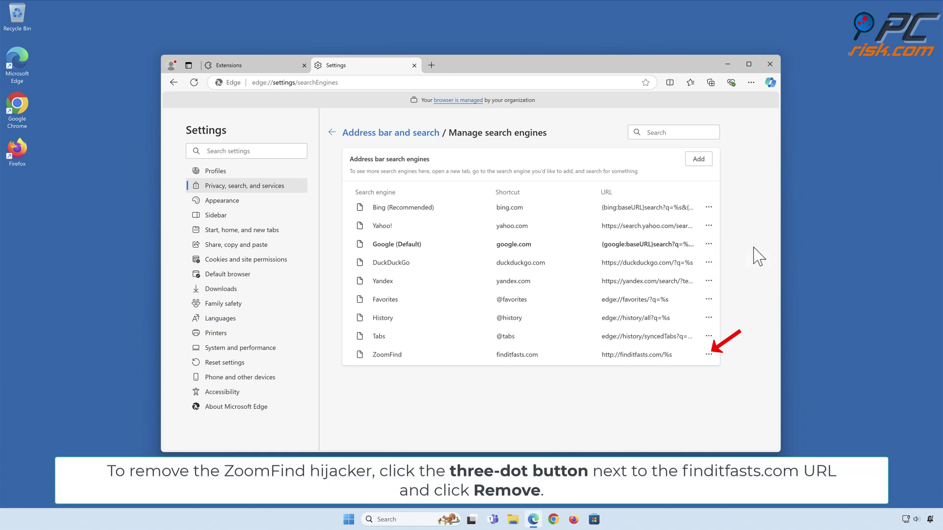
click(709, 355)
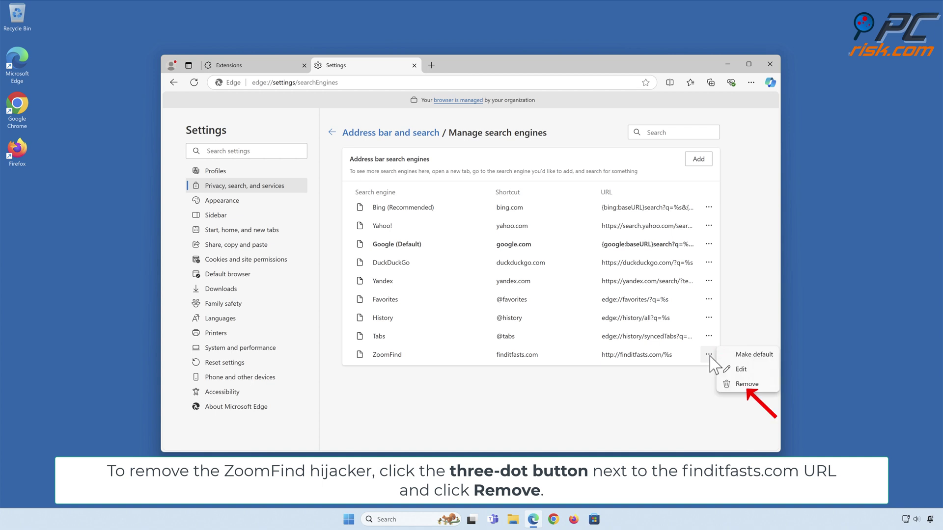
click(749, 384)
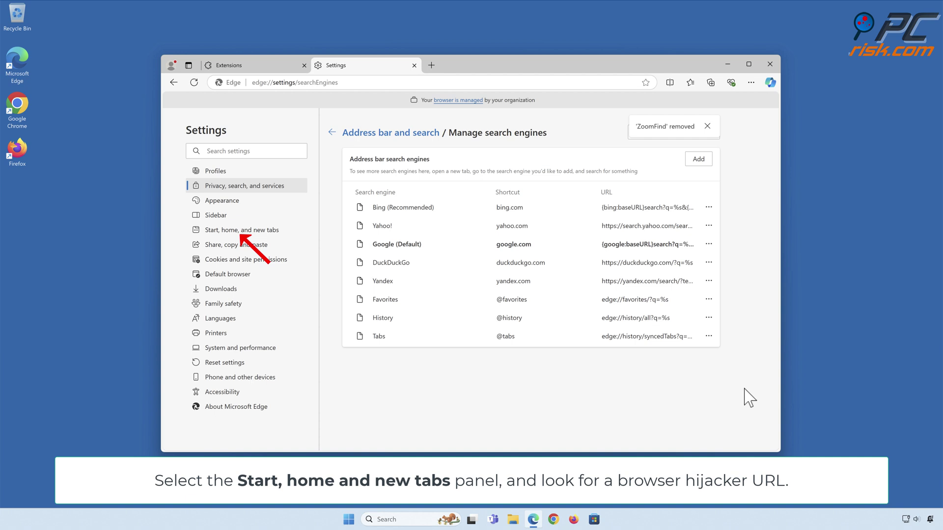
- Delete finditfasts.com from Edge's startup pages, then close Edge
click(241, 232)
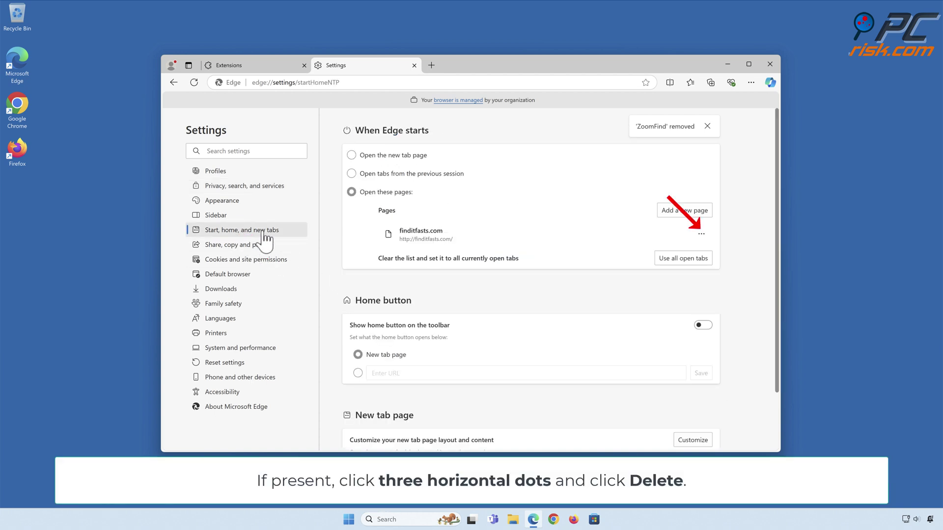
click(701, 234)
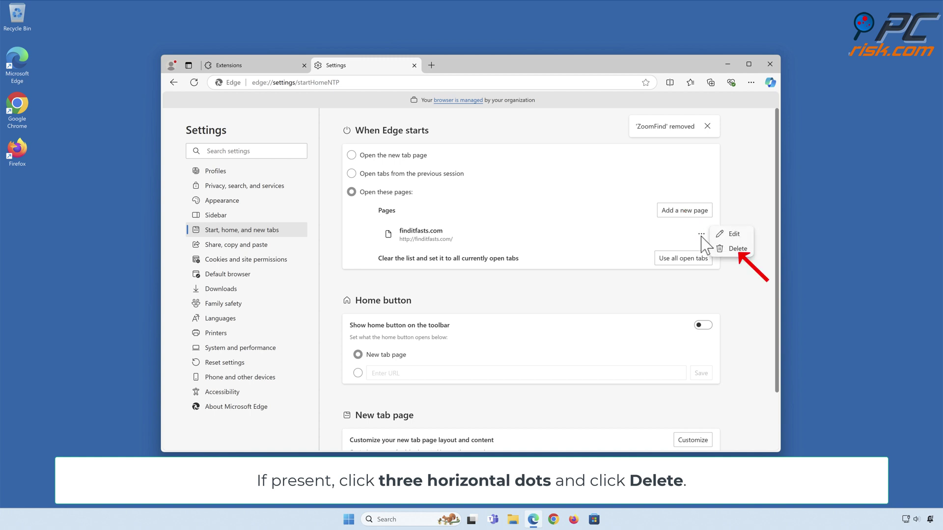
click(738, 249)
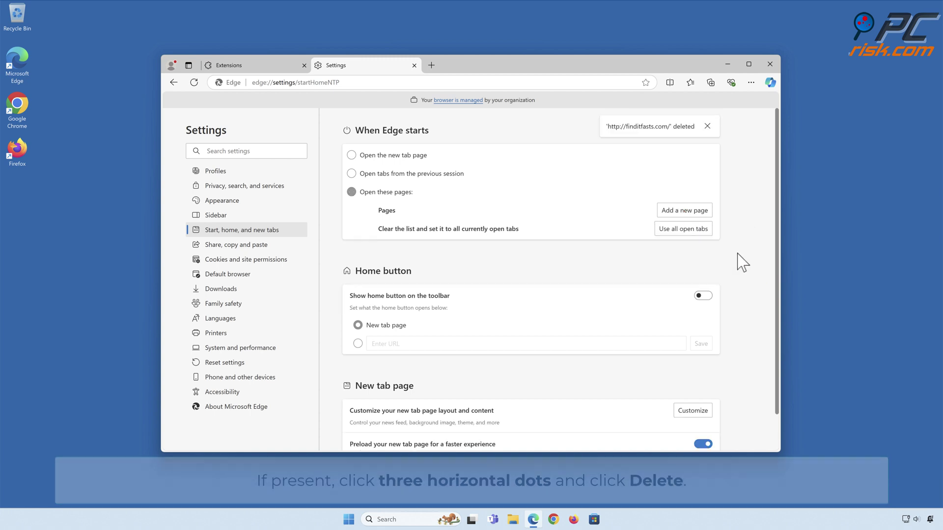
click(770, 64)
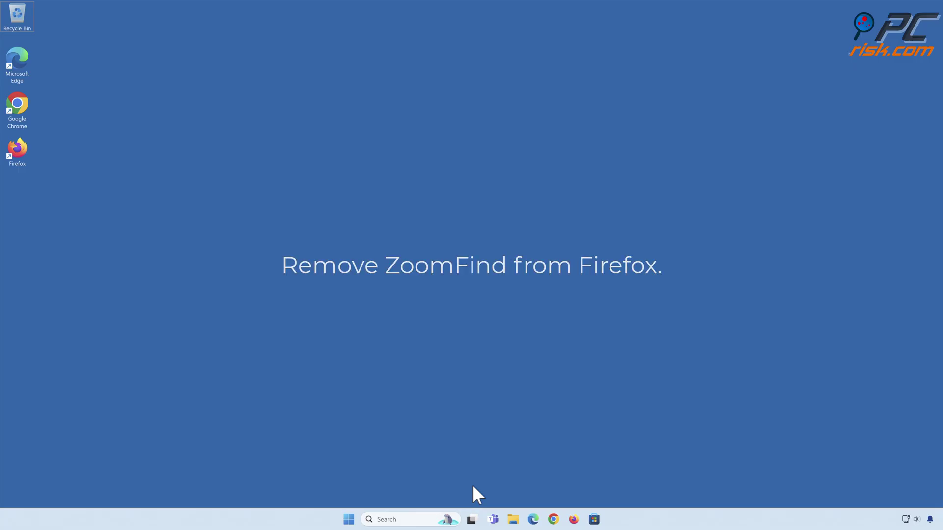
- Launch Firefox and remove the Safe Browsing extension in Add-ons and themes
click(574, 521)
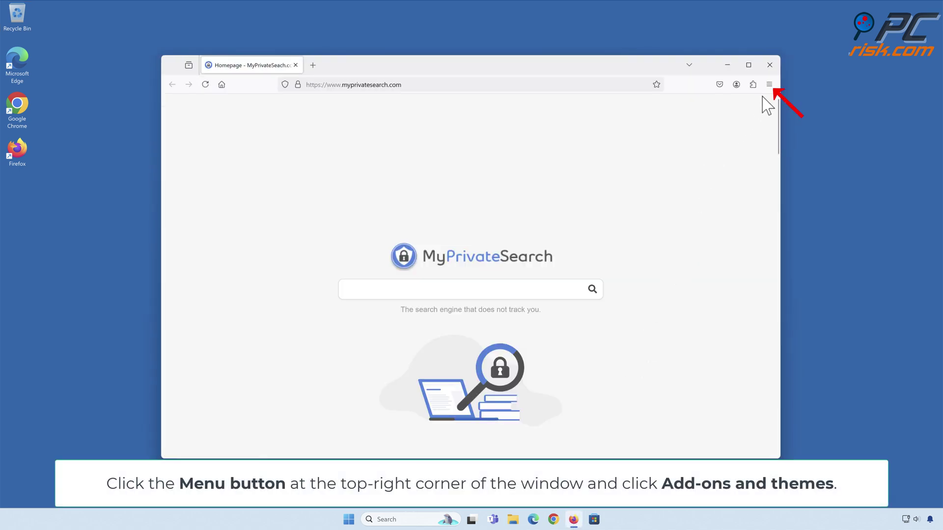
click(769, 85)
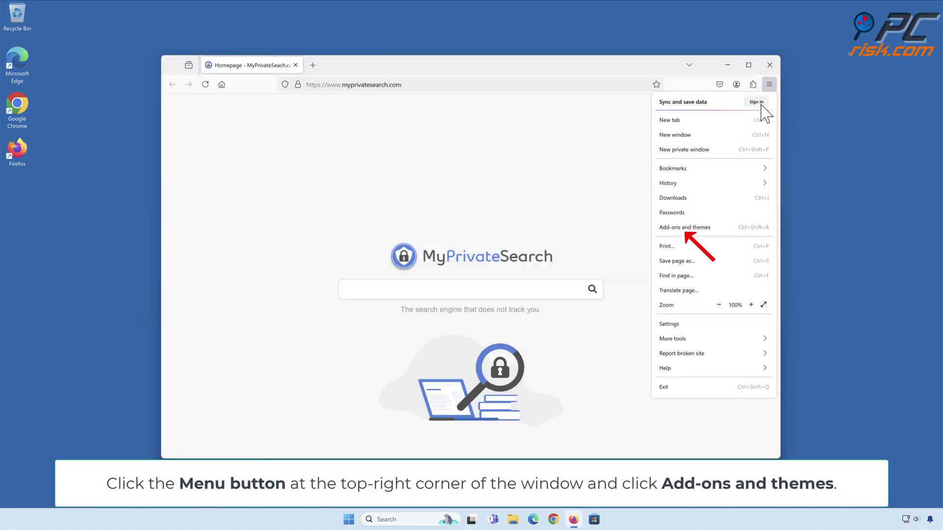
click(686, 229)
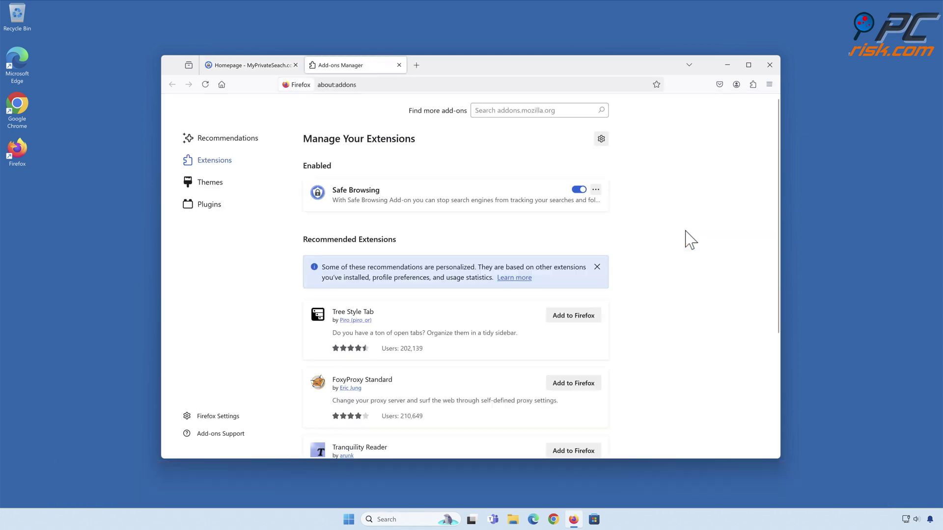
click(596, 190)
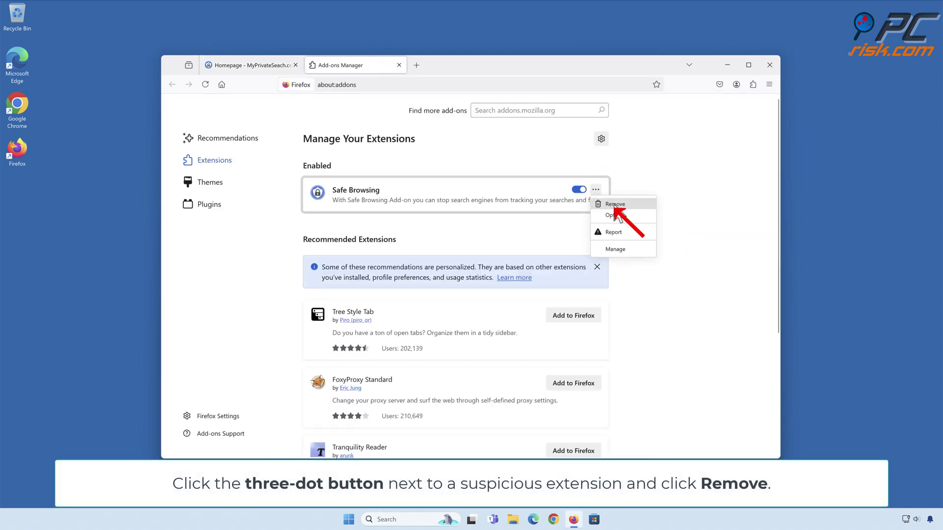
click(614, 204)
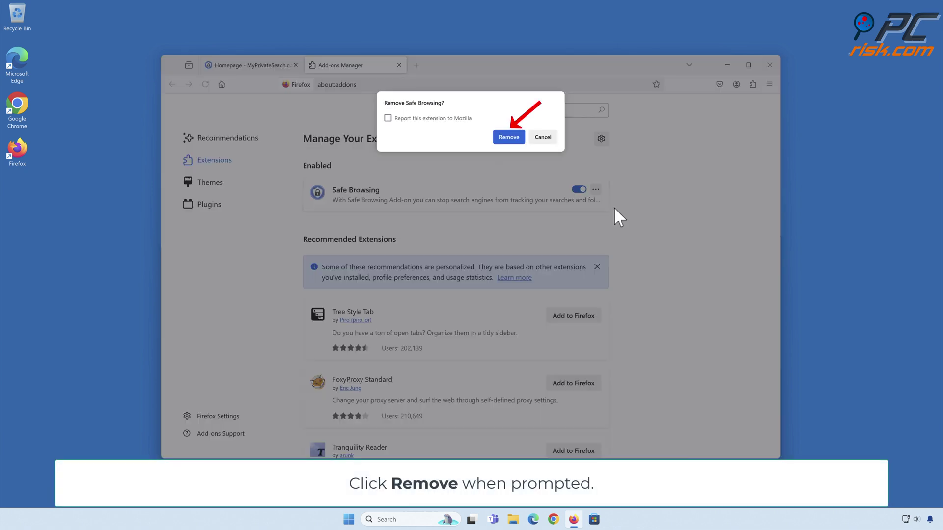
click(510, 140)
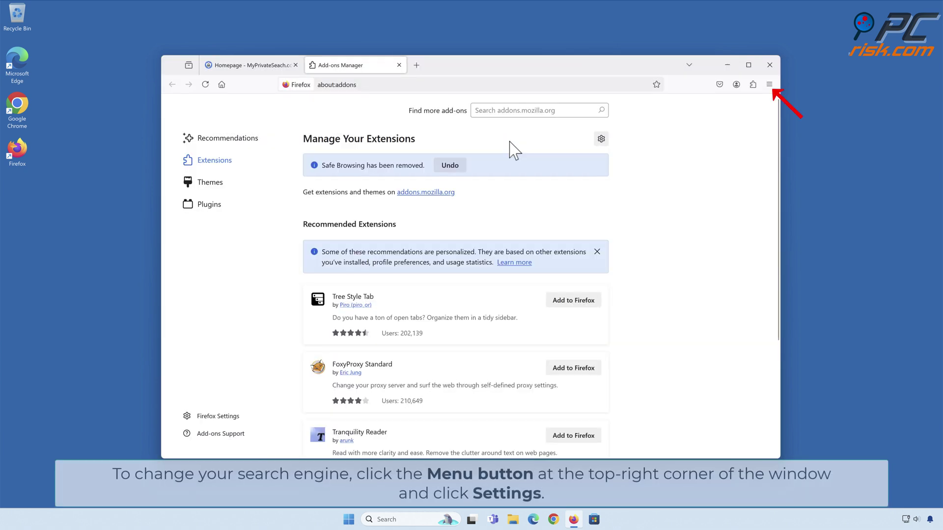
click(769, 85)
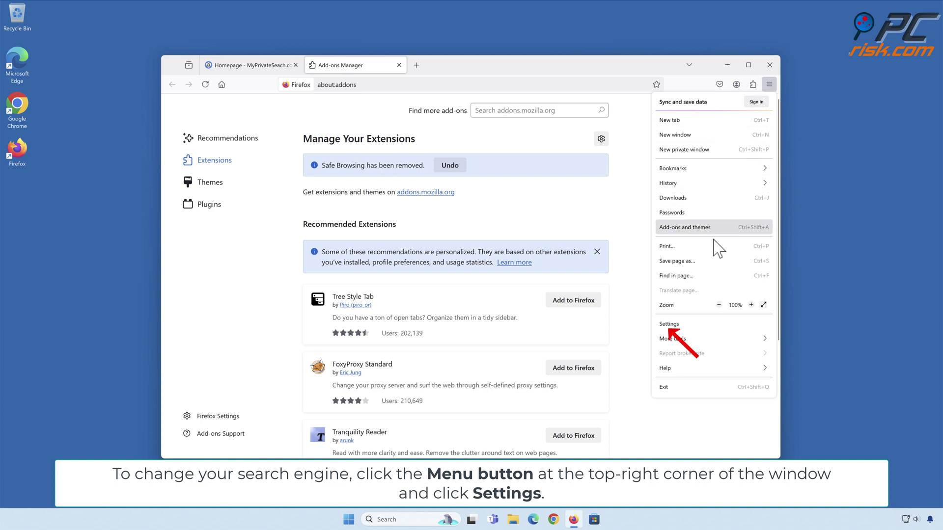
- Set Google as Firefox's default search engine in Search settings
click(669, 328)
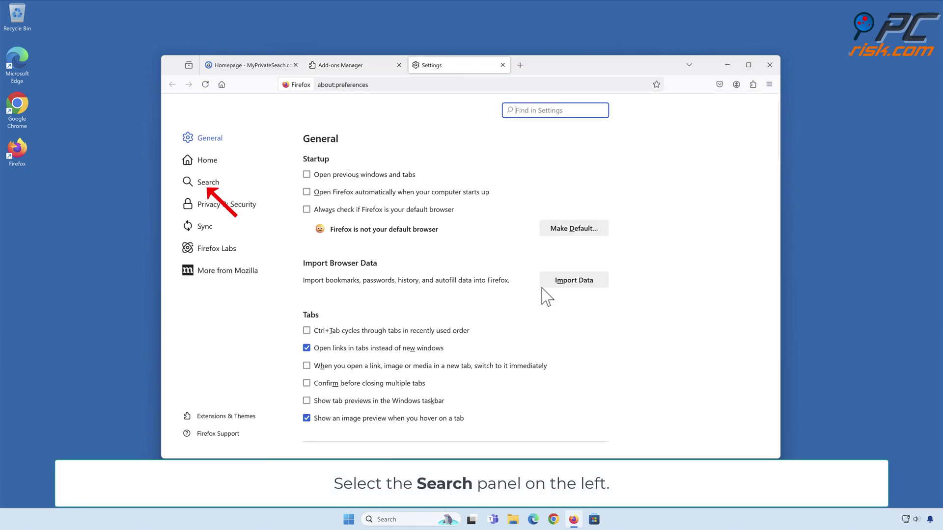
click(208, 185)
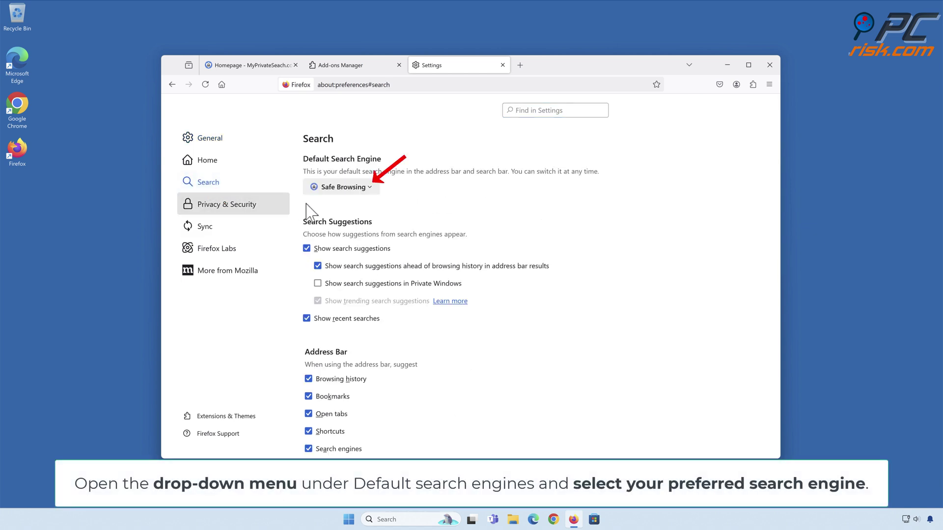
click(371, 194)
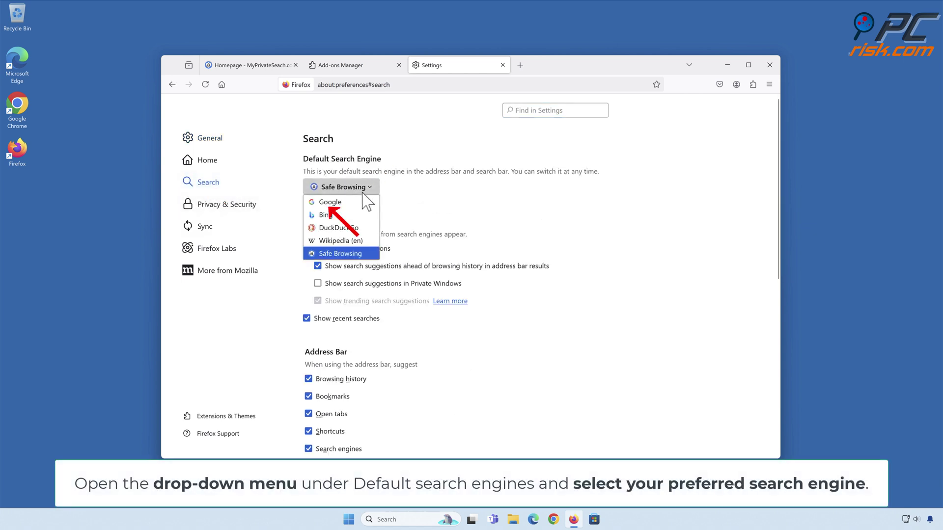
click(330, 204)
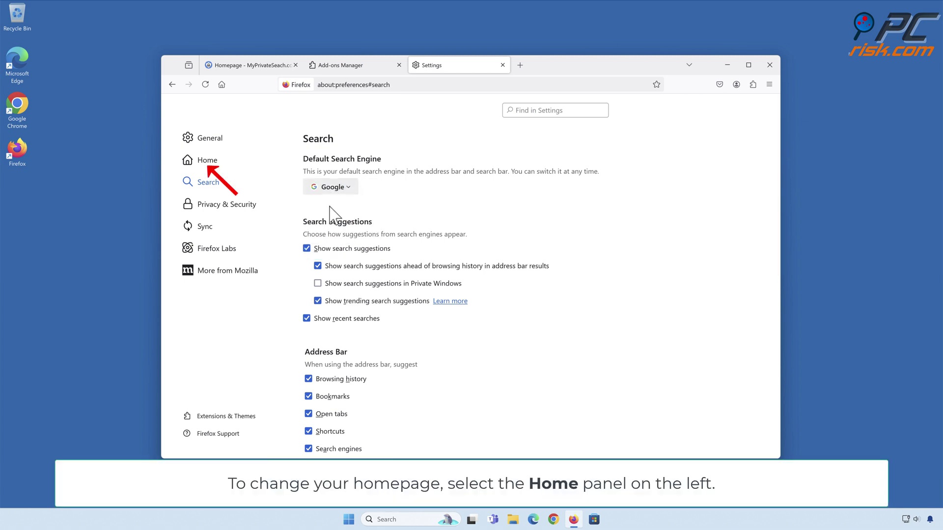
- Set Homepage and new windows to Firefox Home (Default), then close Firefox
click(208, 164)
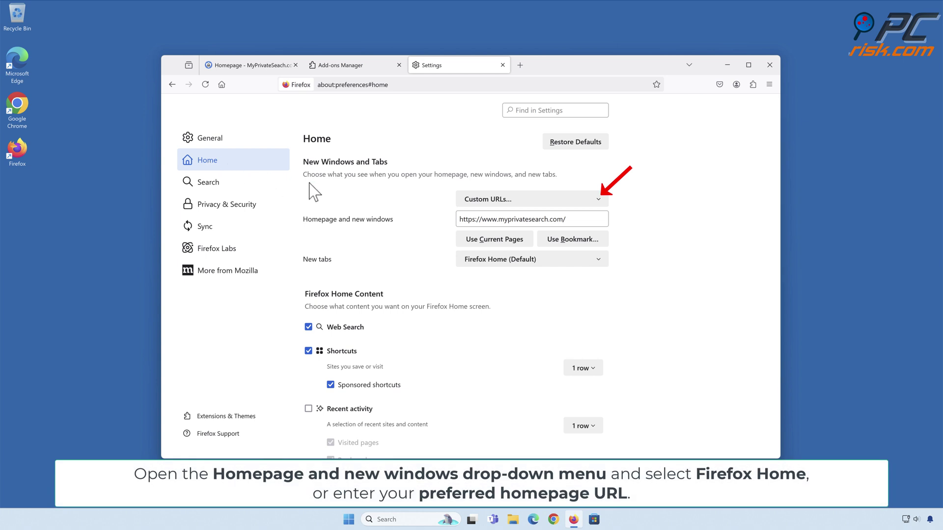
click(602, 206)
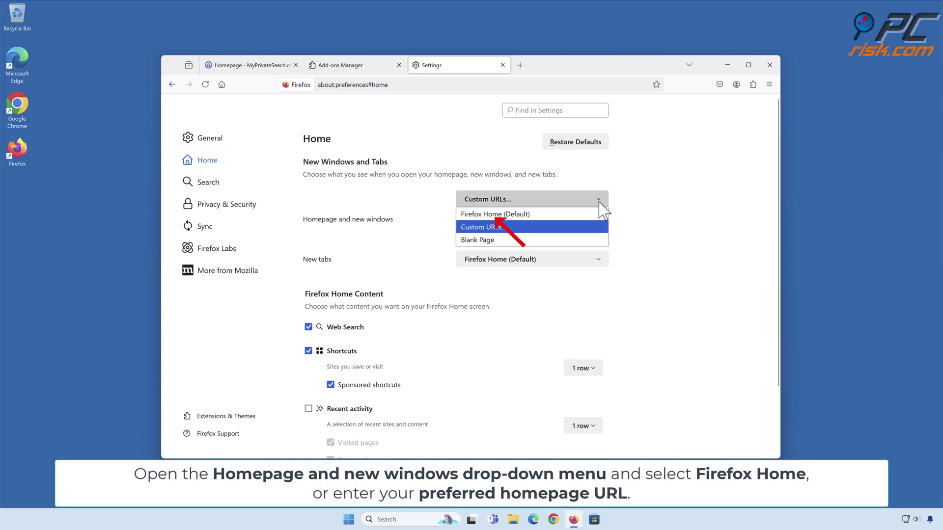
click(501, 215)
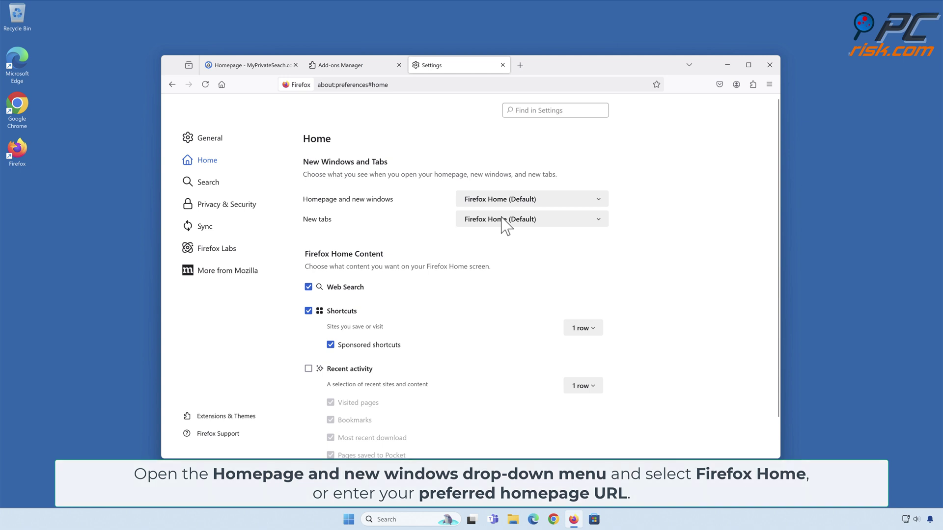
click(769, 66)
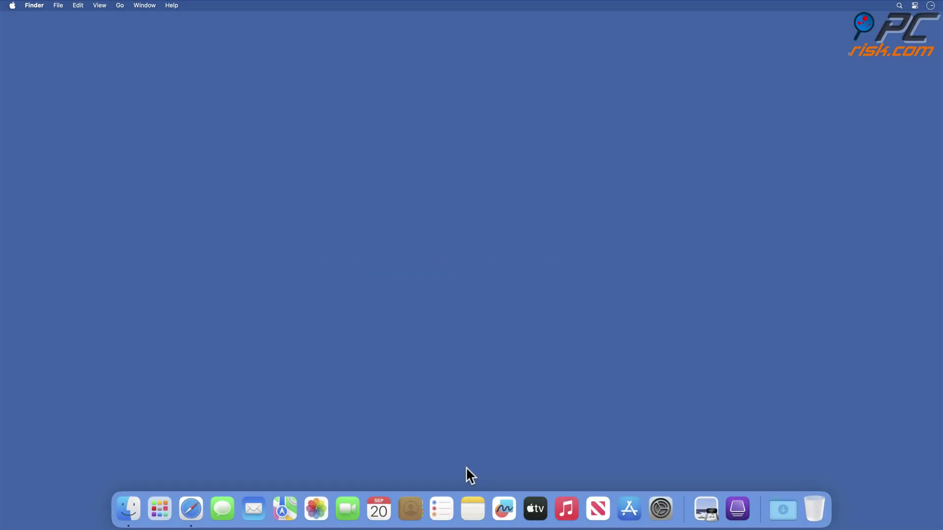
- Launch Safari and uninstall the AssessmentBranded extension from Settings > Extensions
click(191, 511)
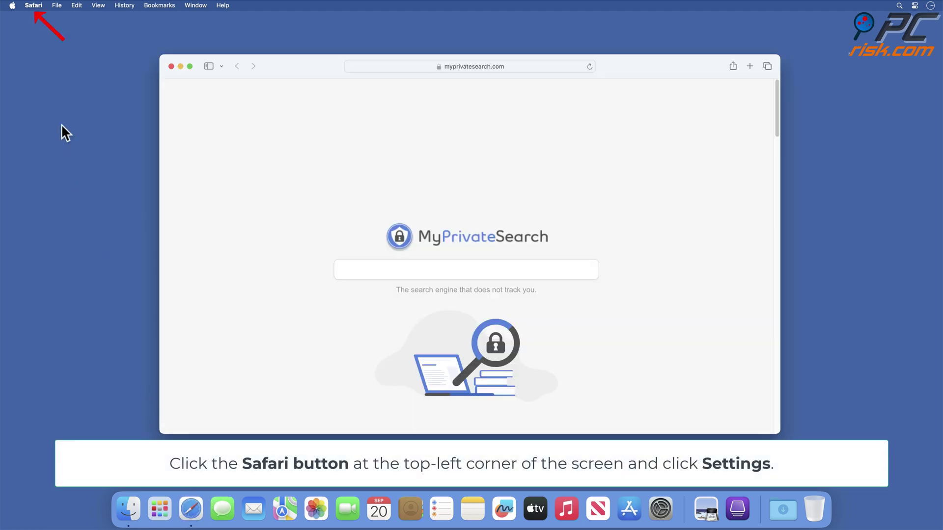
click(33, 6)
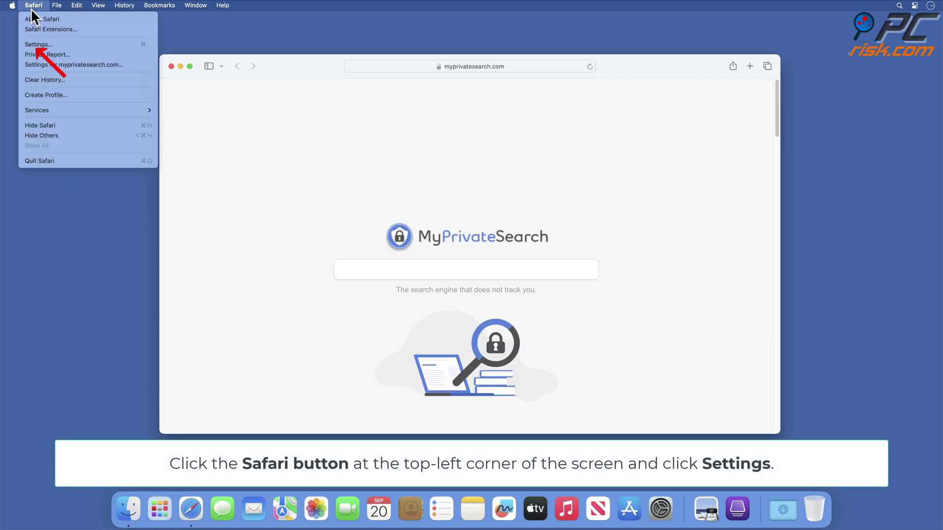
click(36, 45)
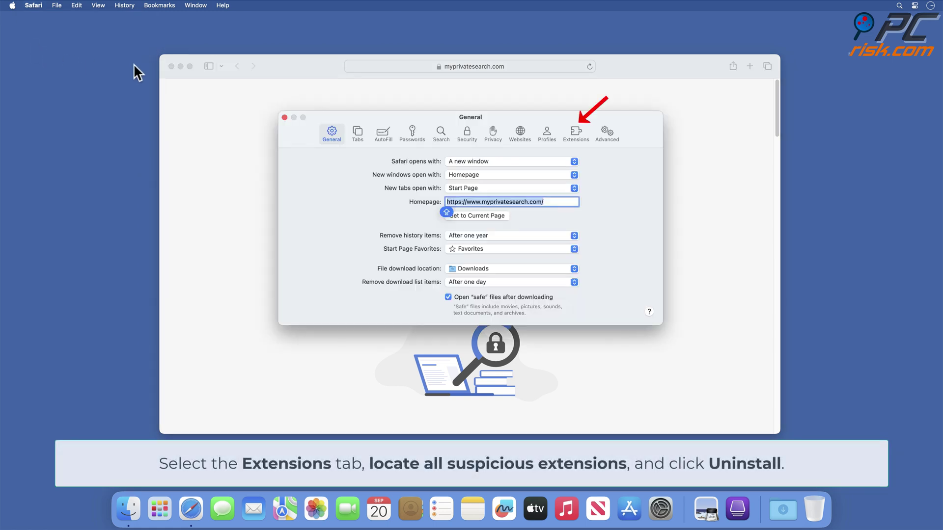
click(576, 143)
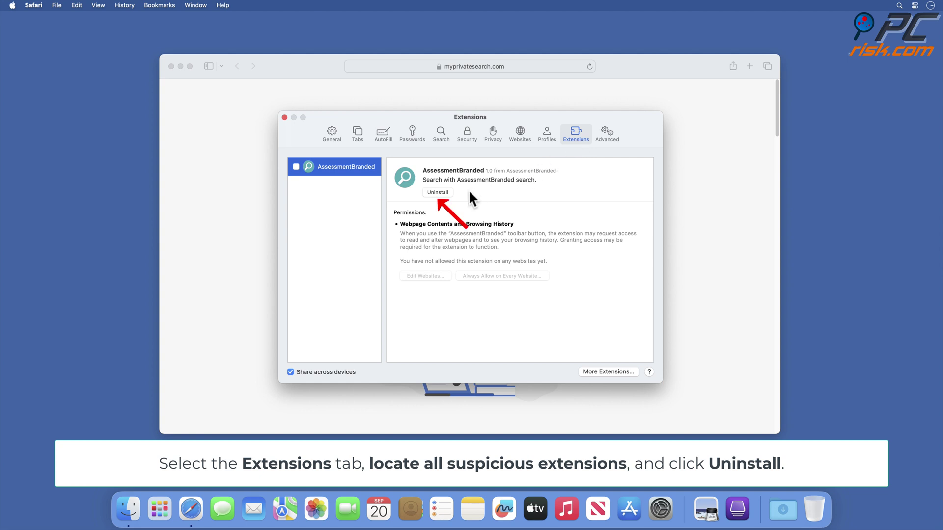
click(438, 192)
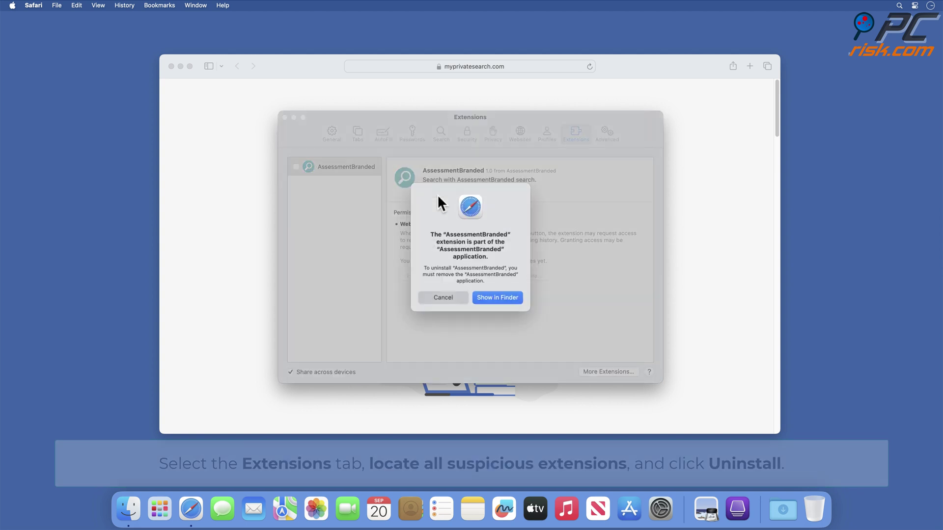
- Move the AssessmentBranded app to the Trash, empty the Trash, and close Applications
click(496, 298)
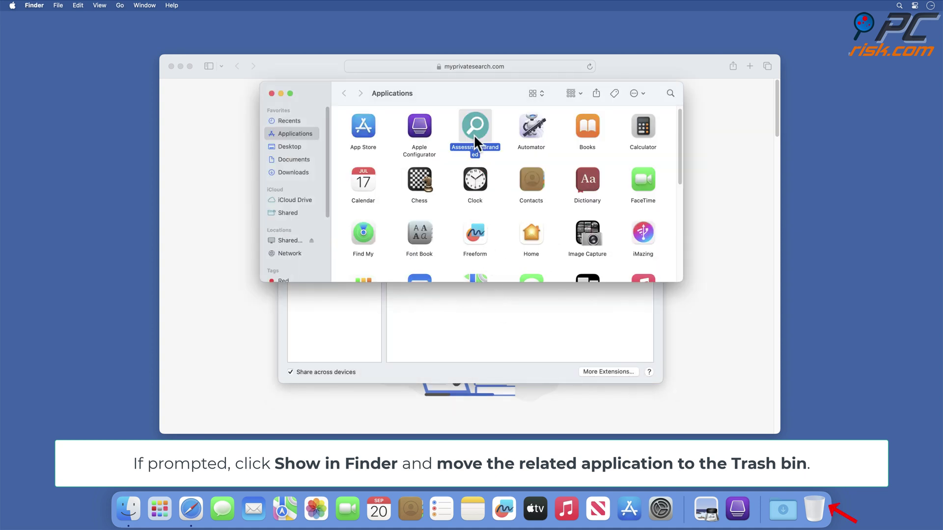
drag(475, 137, 814, 511)
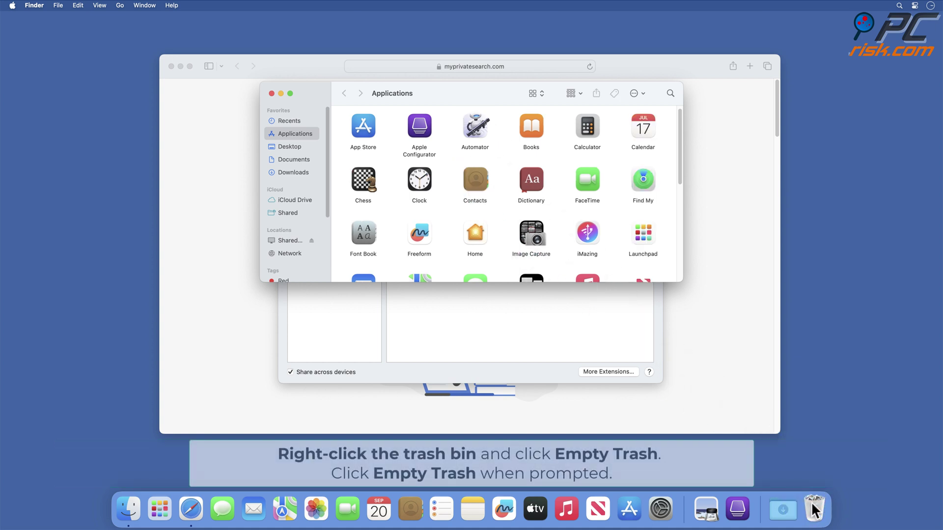
right_click(814, 510)
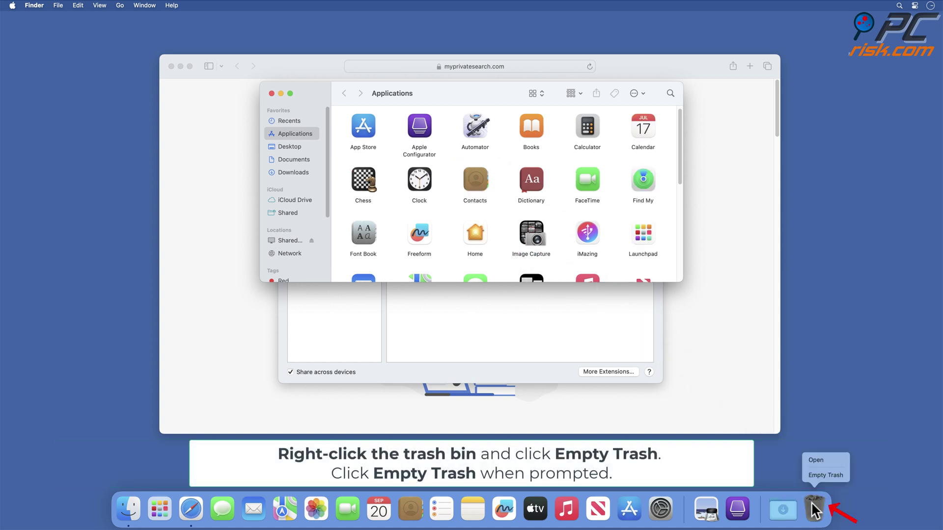
click(828, 475)
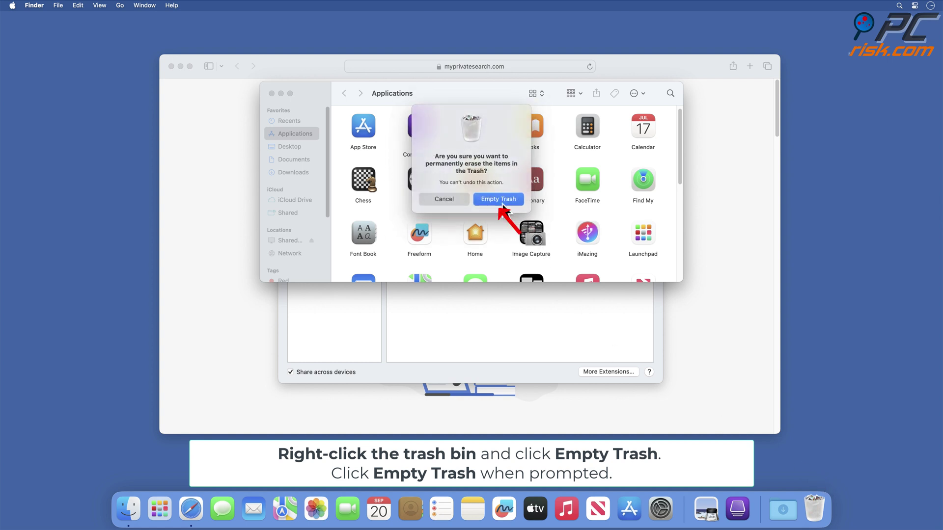
click(499, 200)
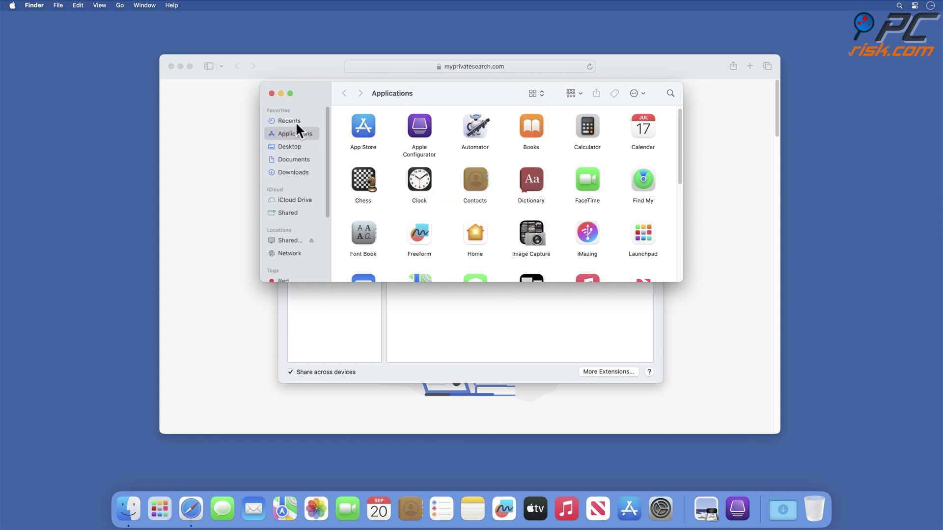
click(271, 93)
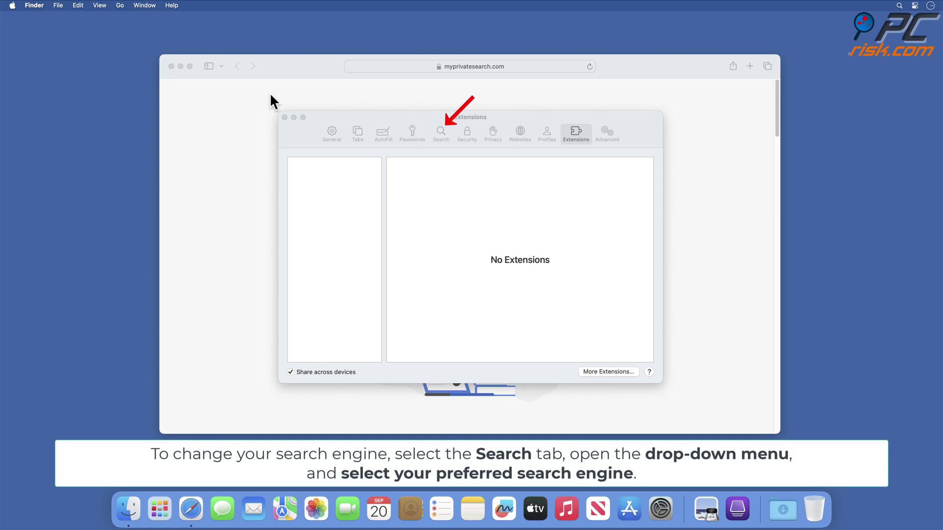
- Choose DuckDuckGo as Safari's search engine
click(443, 143)
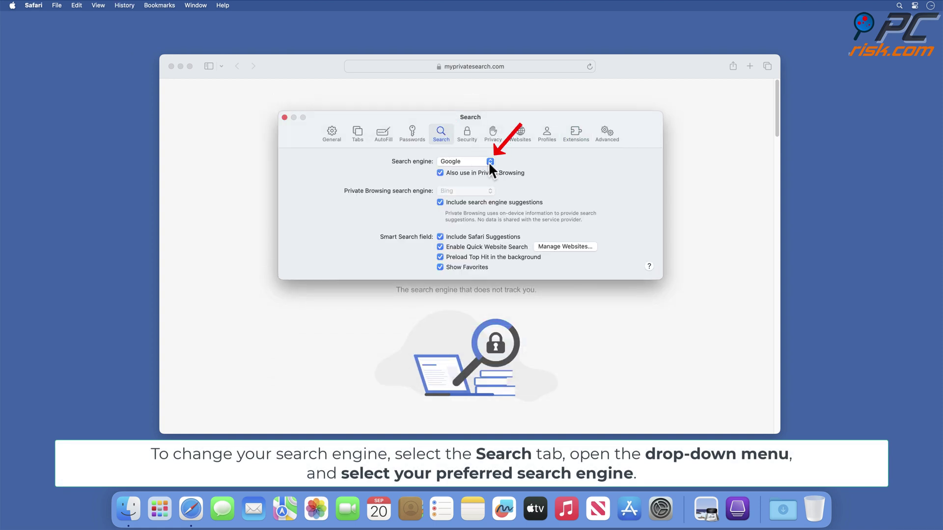
click(489, 162)
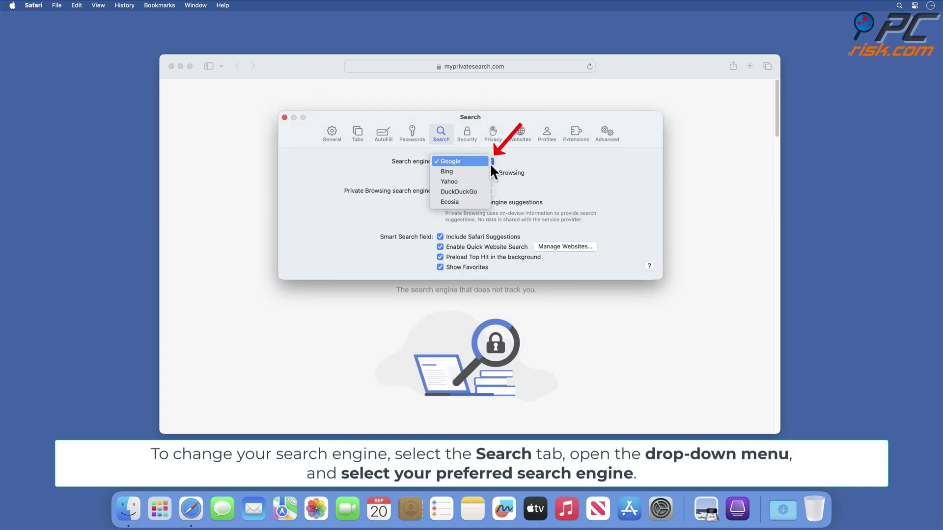
click(459, 193)
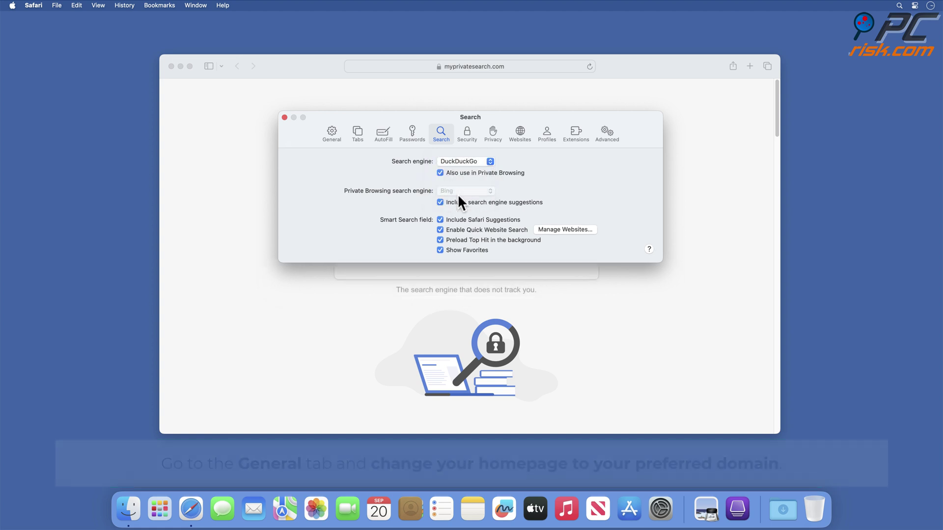
click(332, 142)
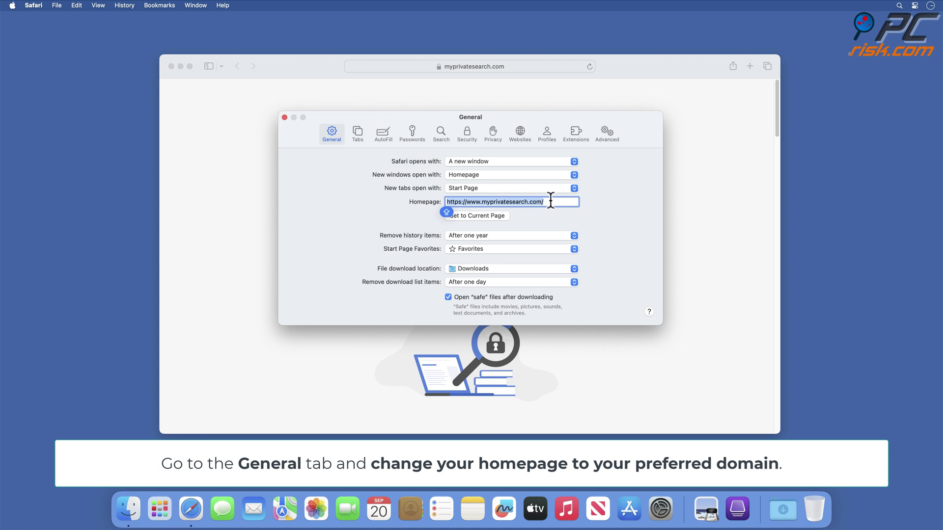
key(BackSpace)
text(www.google.com)
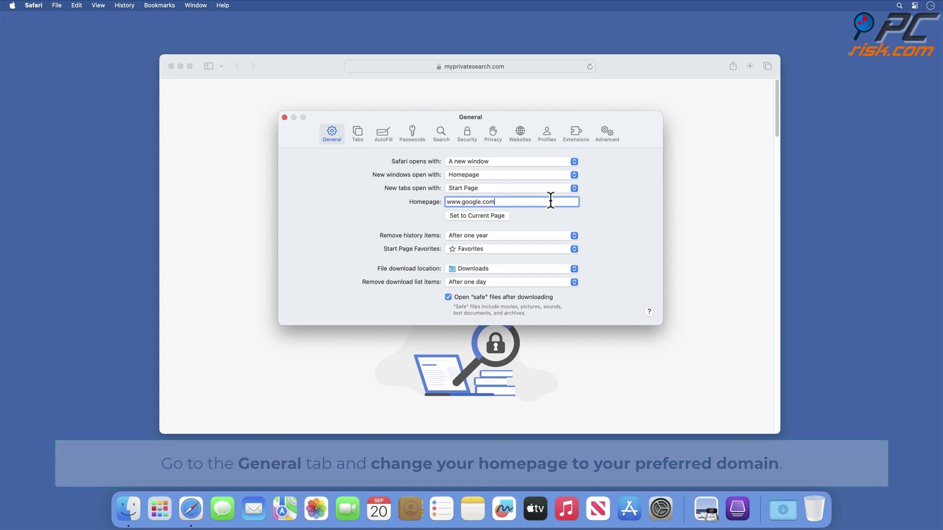
click(285, 118)
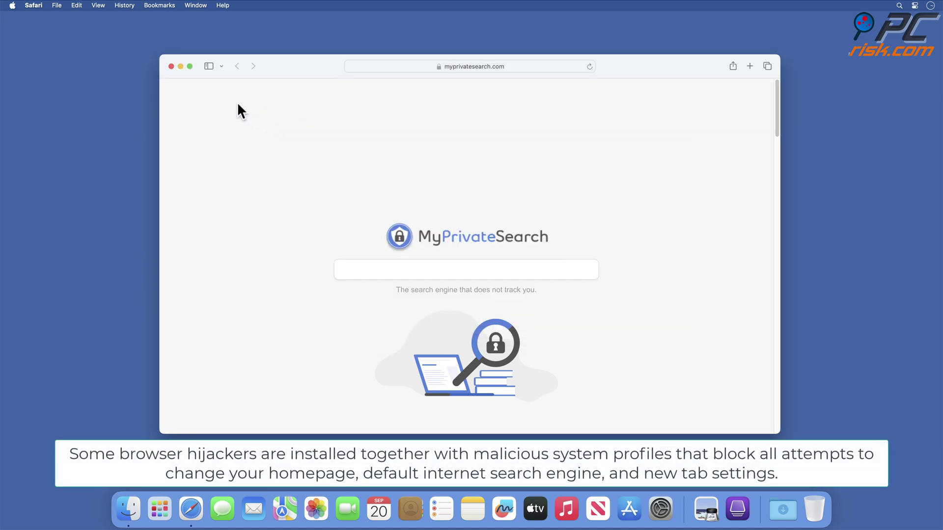
- Close Safari and open Privacy & Security in System Settings
click(170, 67)
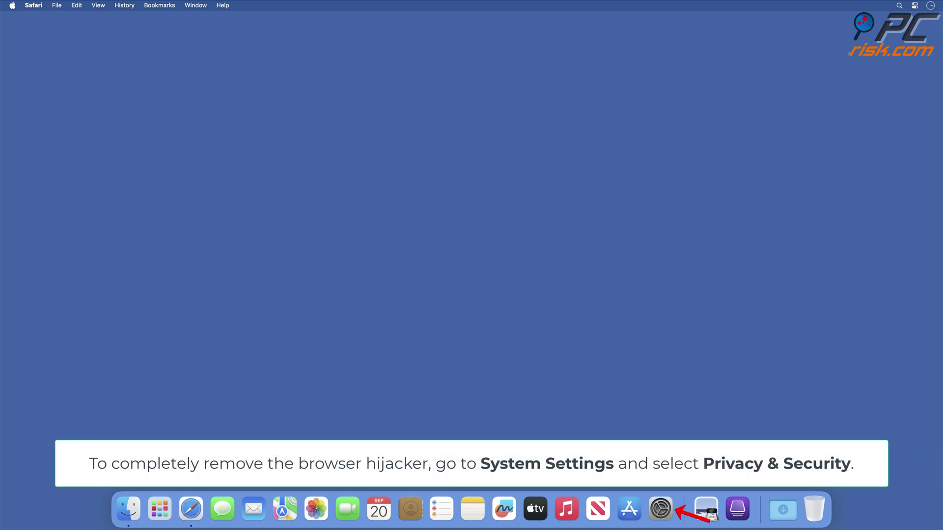
click(664, 513)
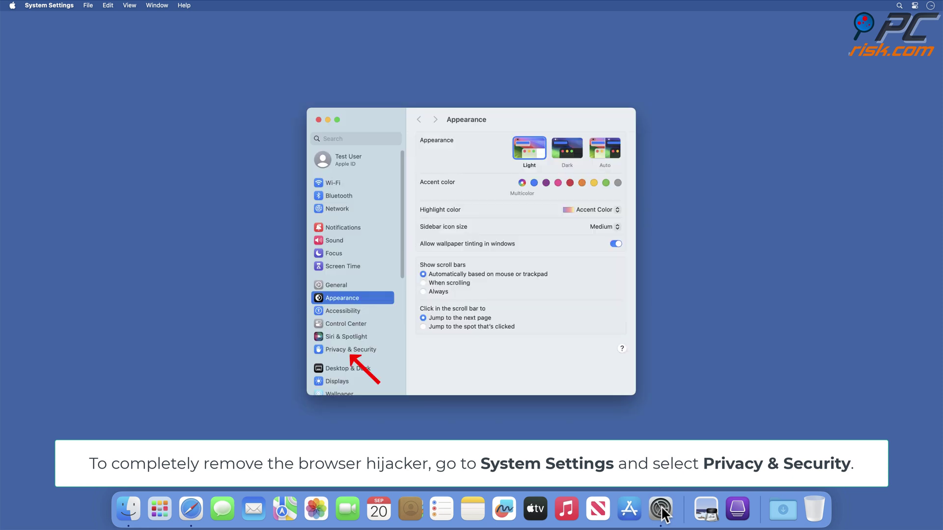
click(350, 352)
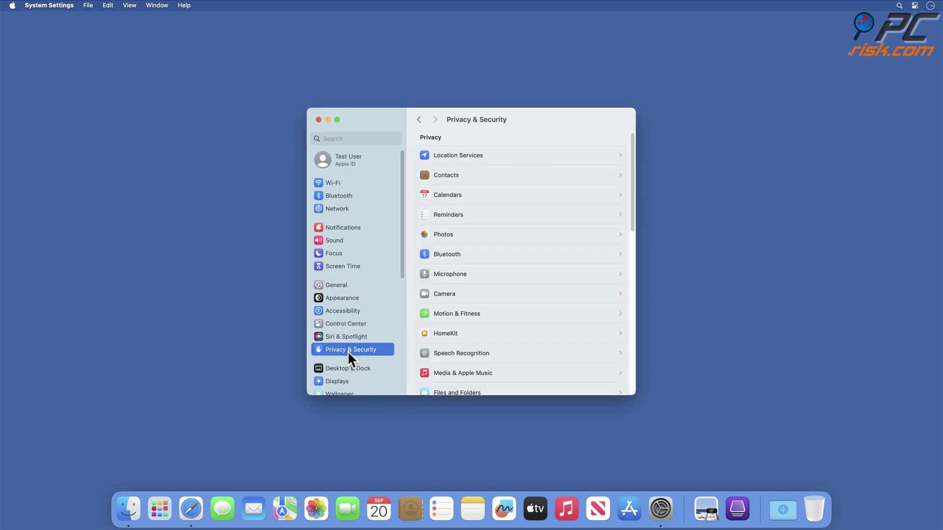
scroll(543, 278, down, 10)
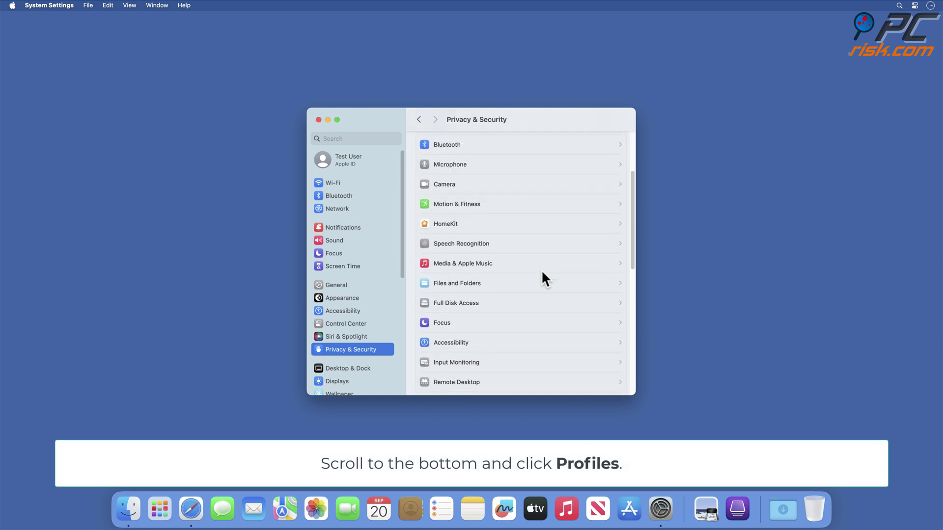
scroll(543, 275, down, 5)
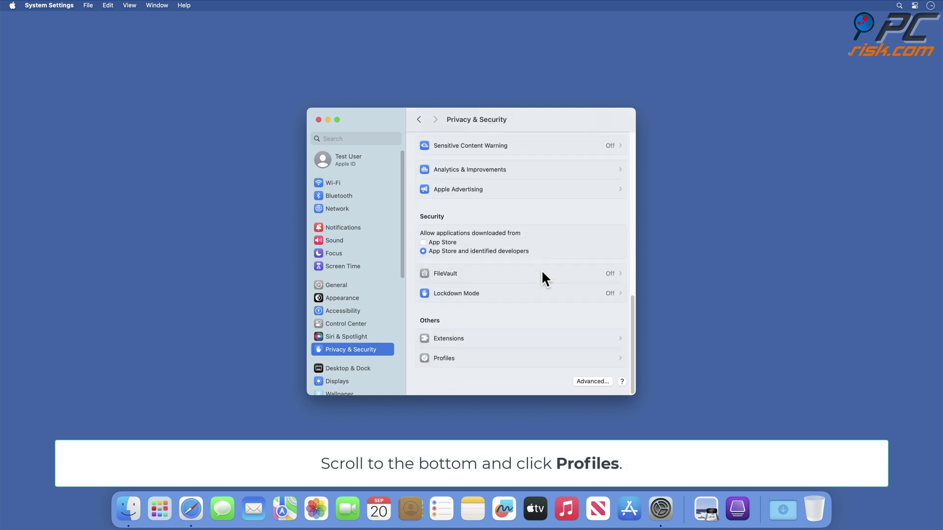
- Remove the Hijacker profile from Profiles and close System Settings
click(444, 363)
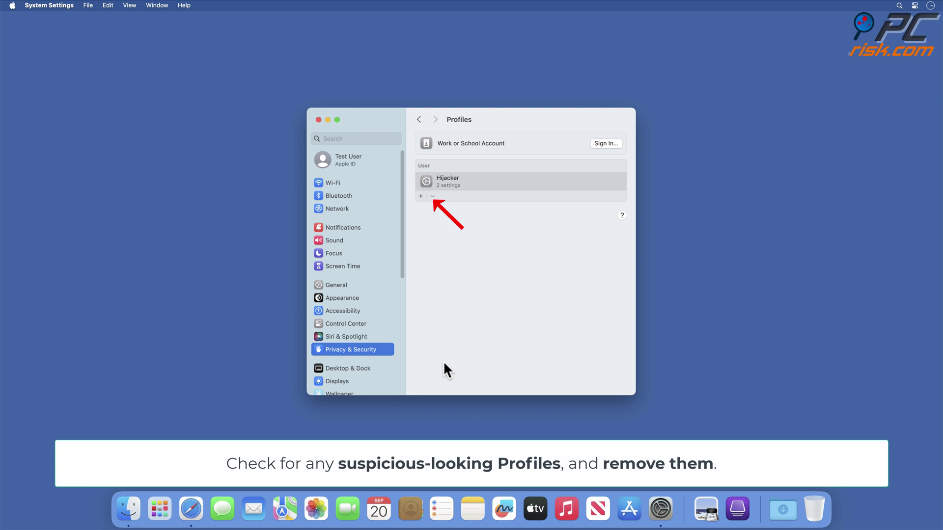
click(432, 195)
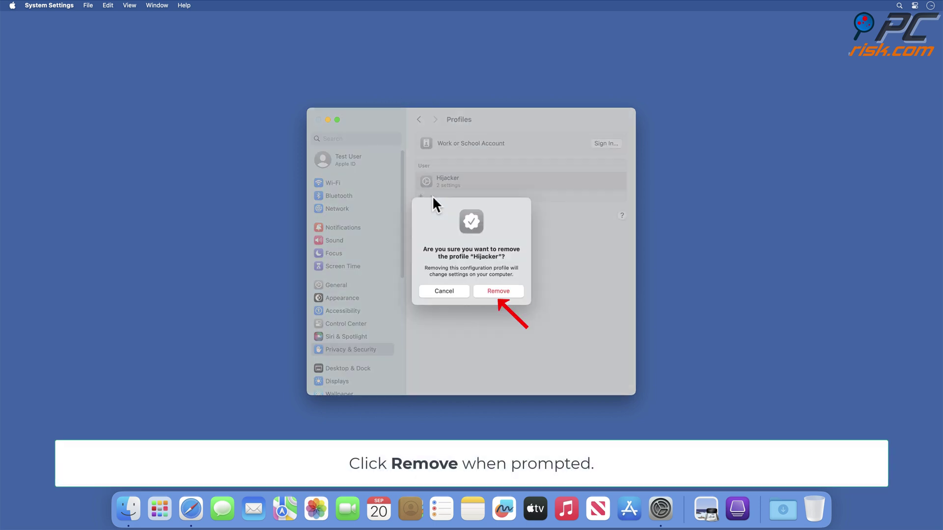
click(497, 293)
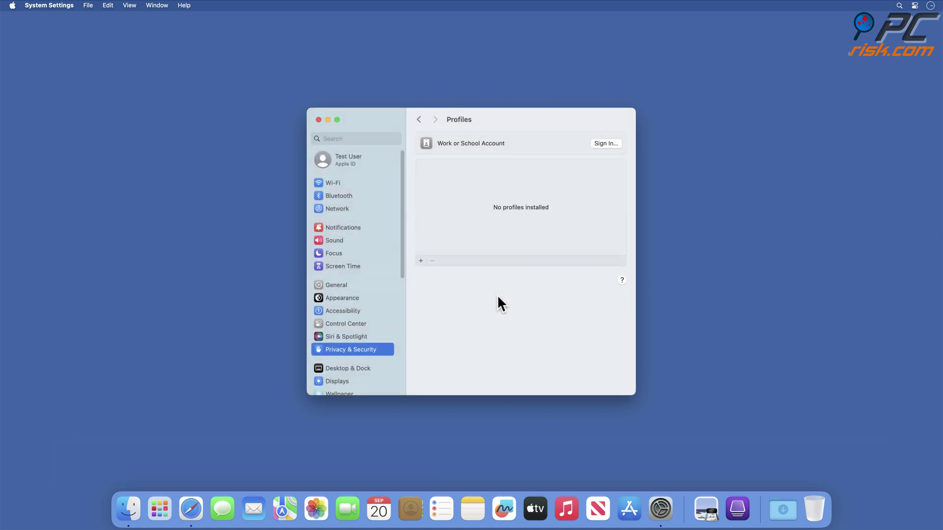
click(319, 120)
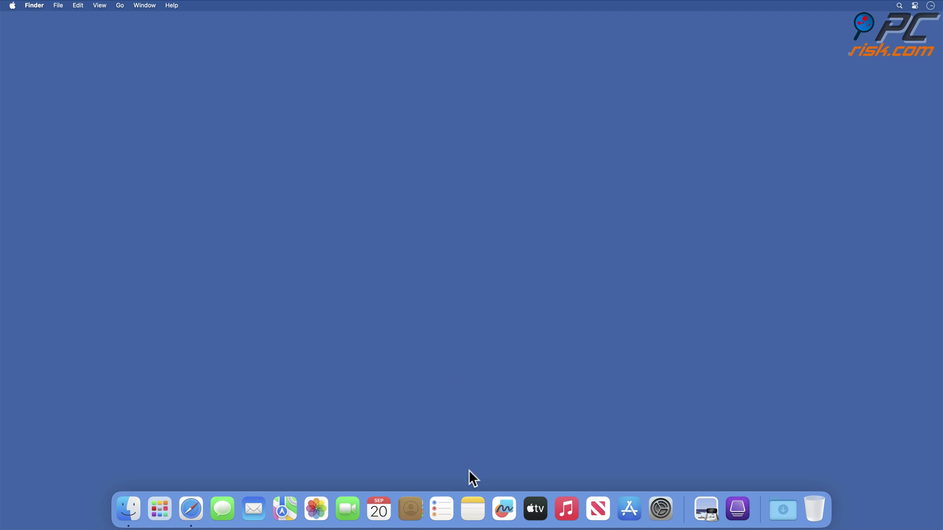